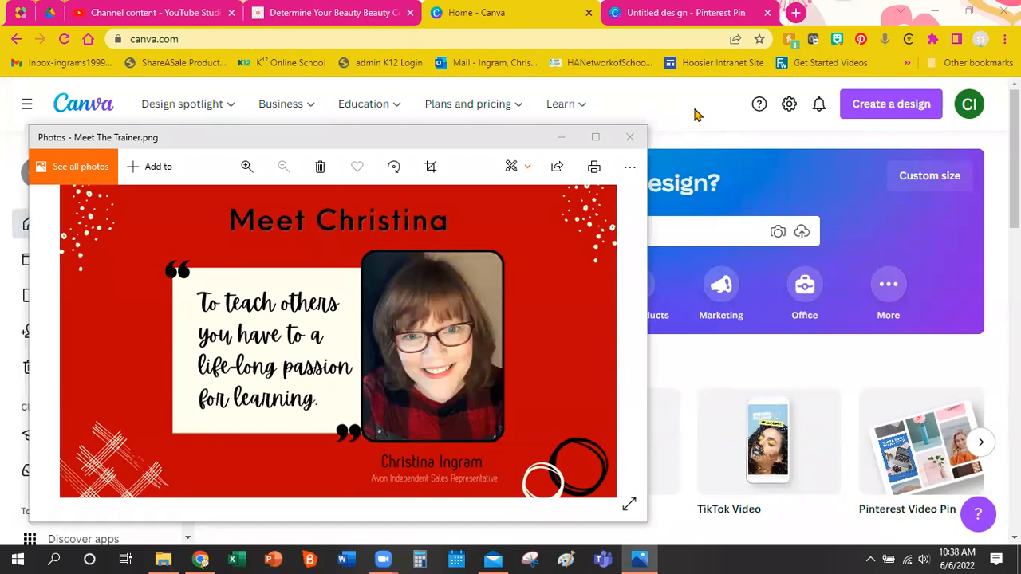
Close the Meet The Trainer.png image in Photos to reveal Canva's home page.
left_click(638, 138)
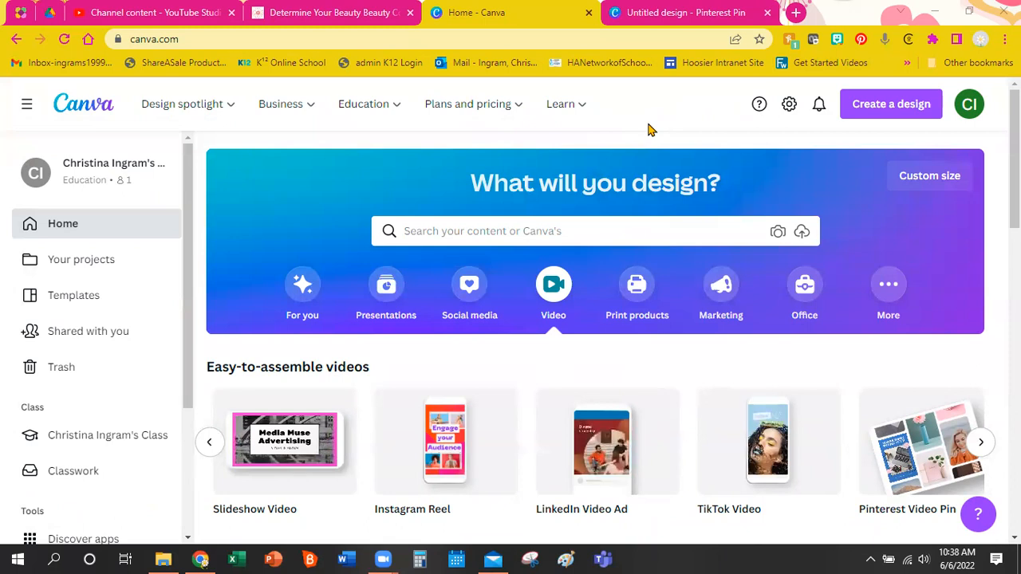
scroll(648, 129, "down", 1)
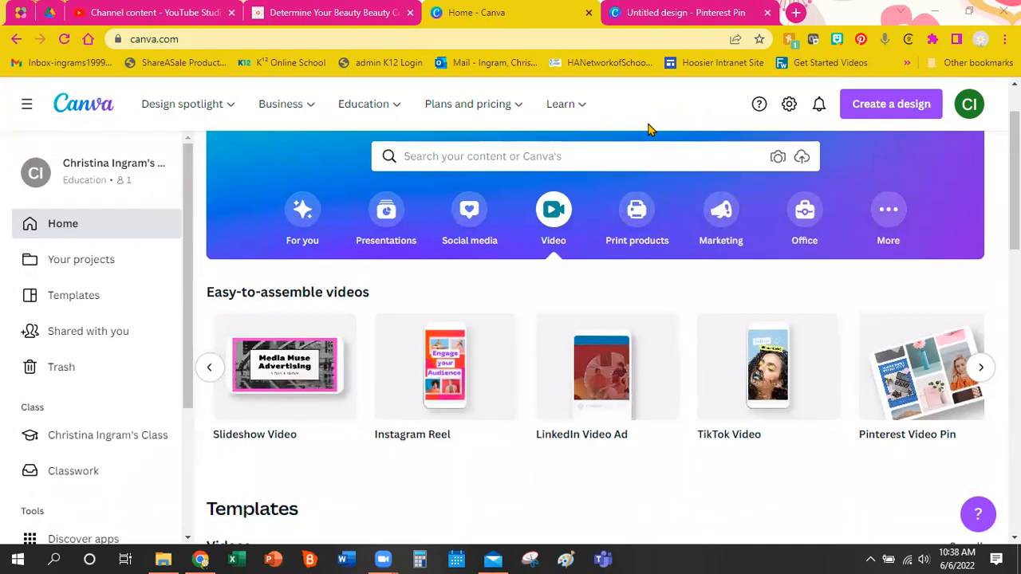
scroll(649, 128, "up", 1)
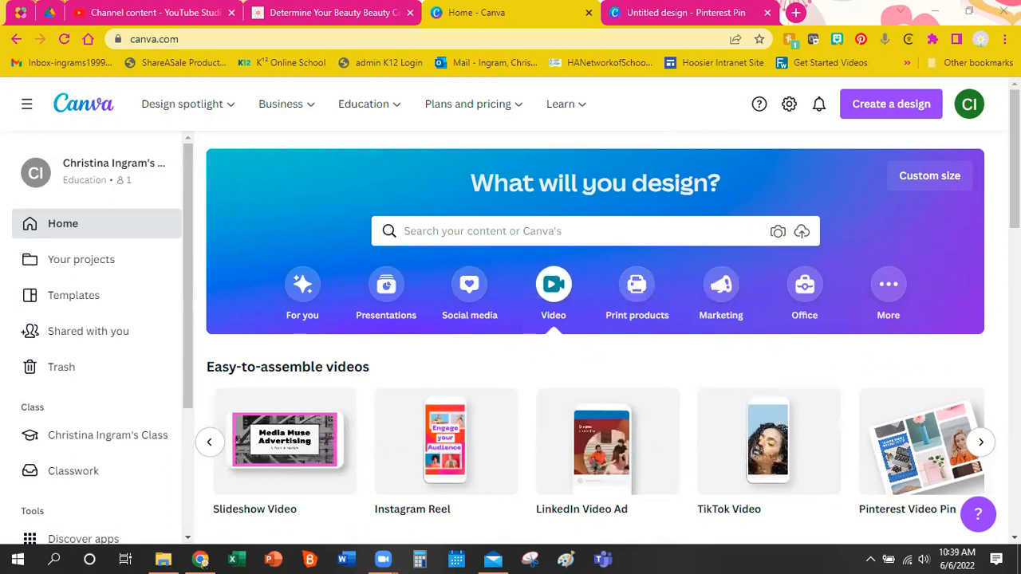
scroll(920, 376, "down", 2)
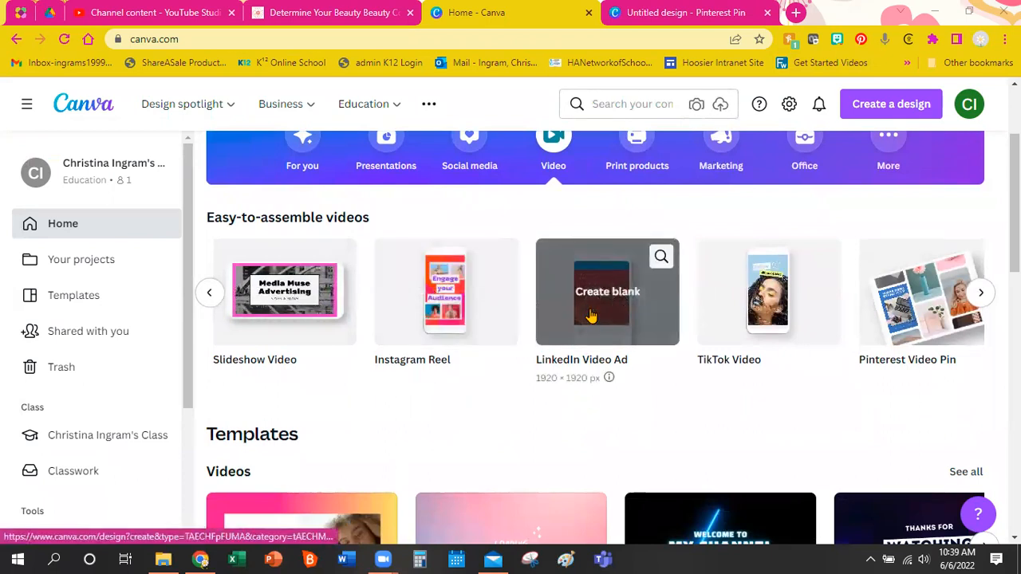
Browse the easy-to-assemble video types and create a blank TikTok Video design (1080 × 1920 px).
left_click(981, 293)
left_click(209, 293)
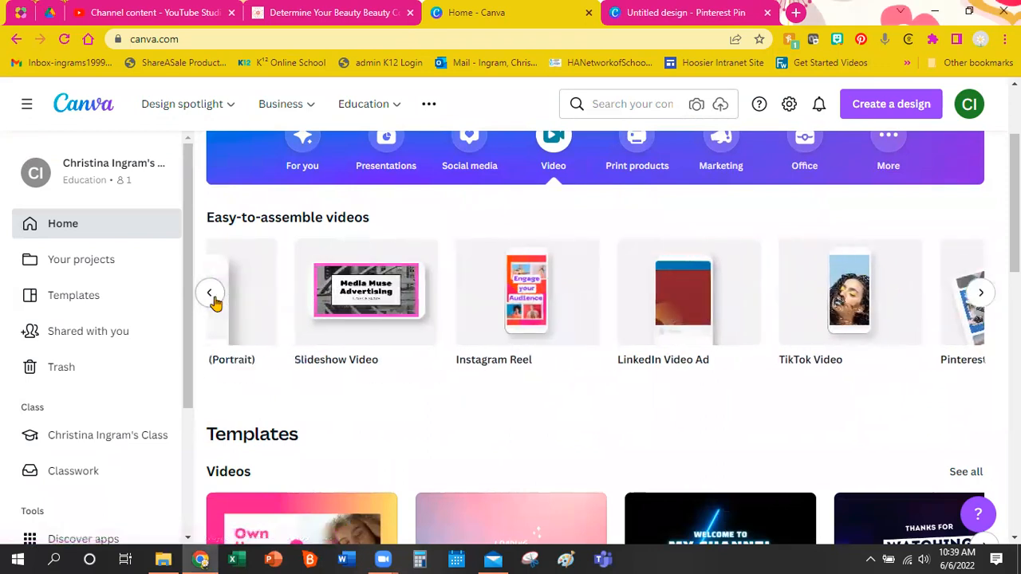
left_click(209, 295)
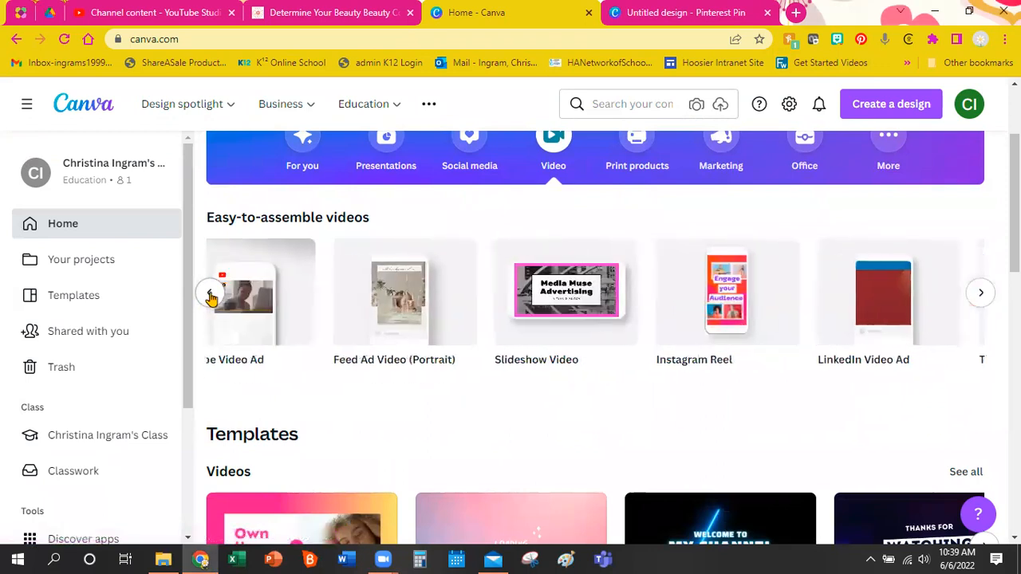
left_click(211, 295)
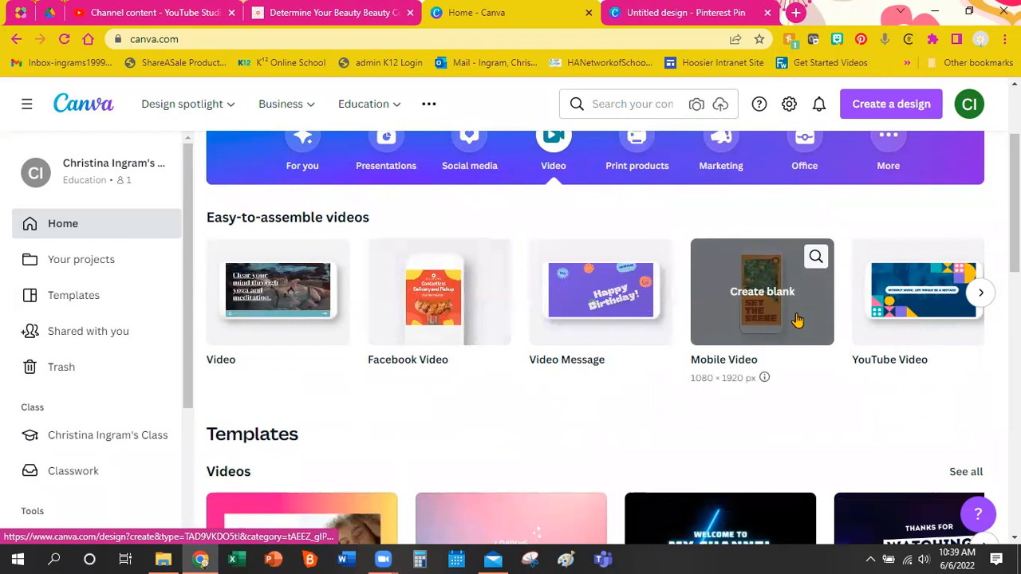
left_click(986, 299)
left_click(986, 300)
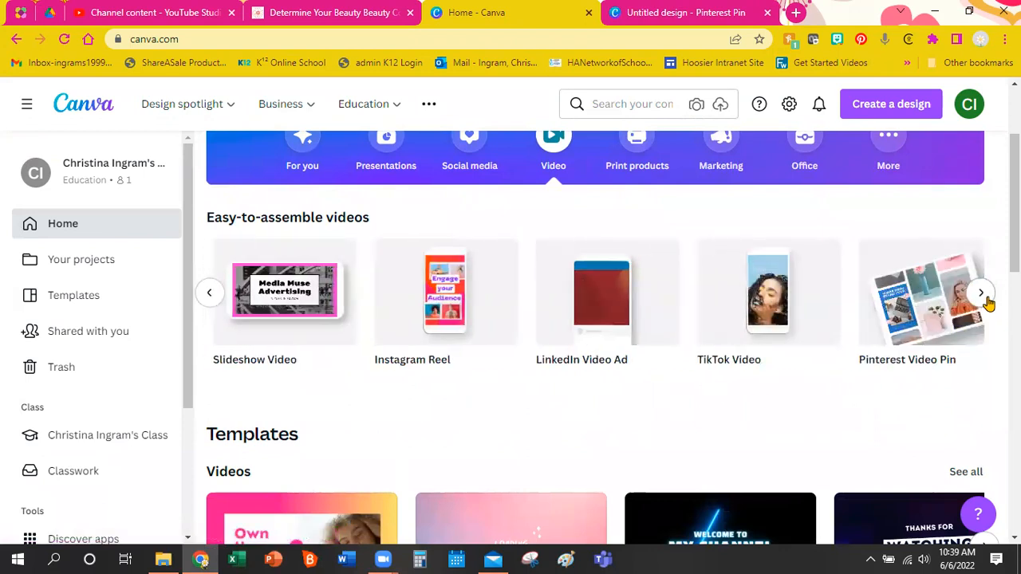
left_click(768, 298)
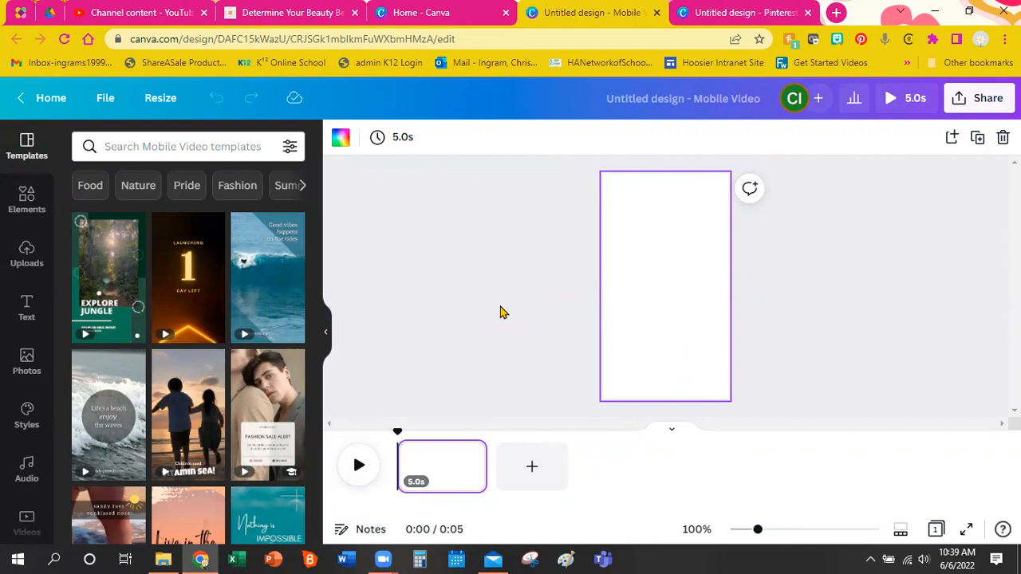
Create another blank TikTok Video design, then close the duplicate Mobile Video design.
left_click(478, 8)
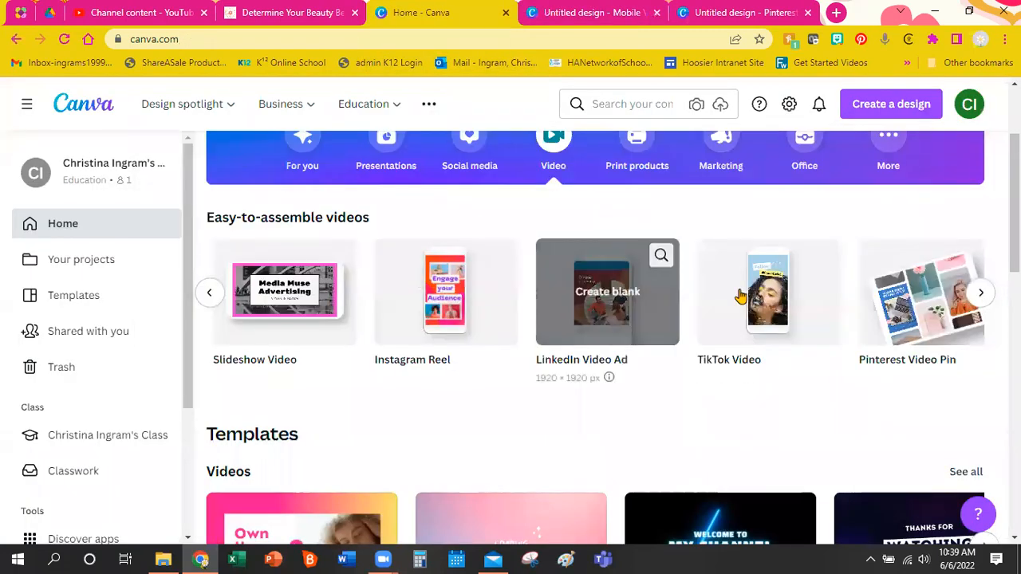
left_click(800, 336)
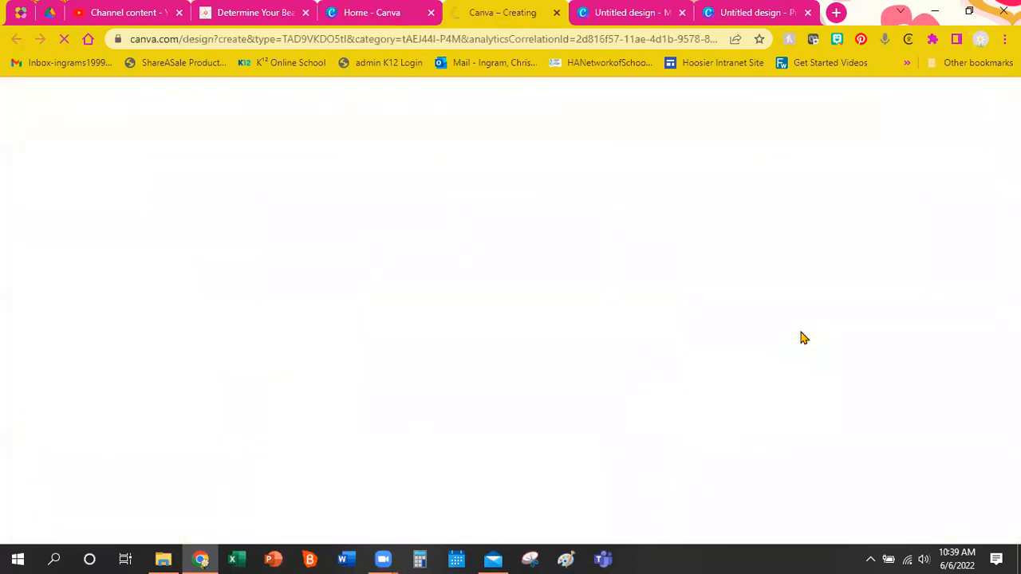
left_click(634, 12)
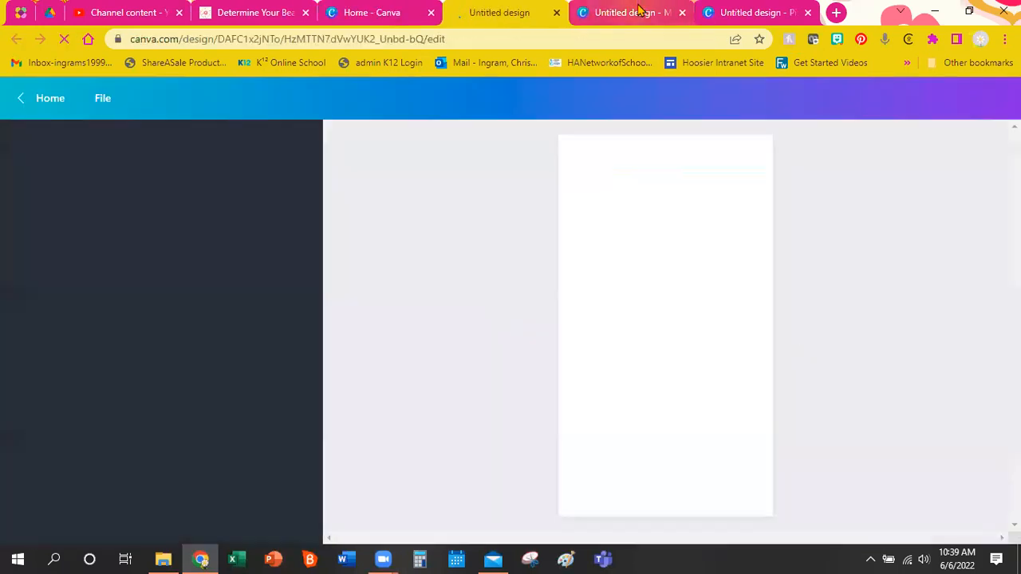
left_click(682, 12)
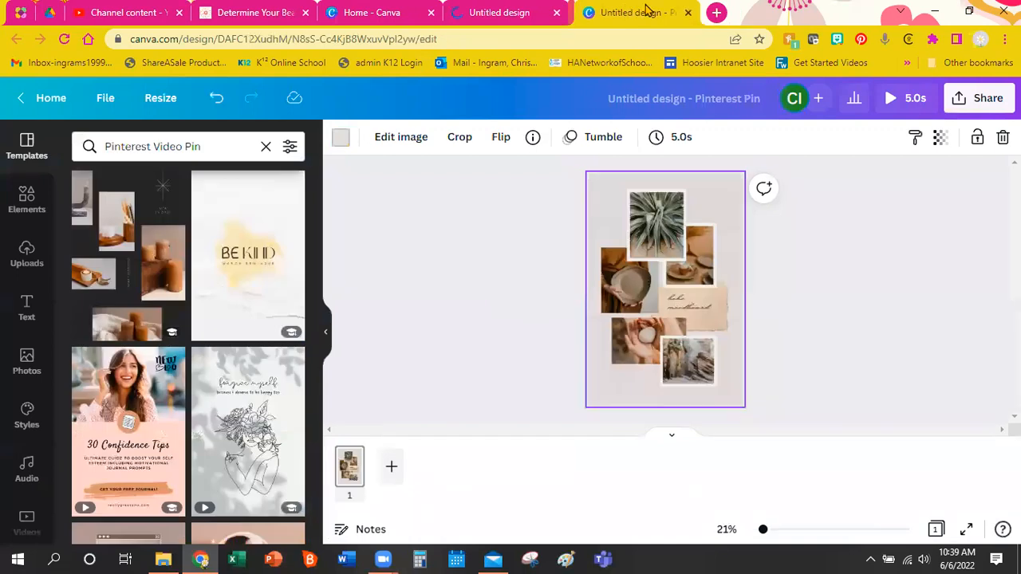
left_click(502, 11)
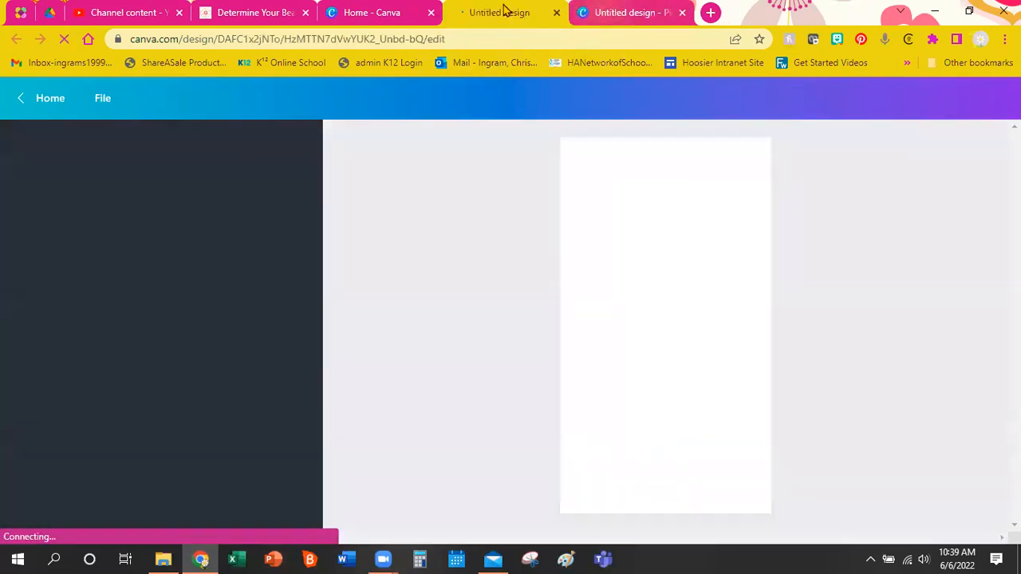
left_click(734, 11)
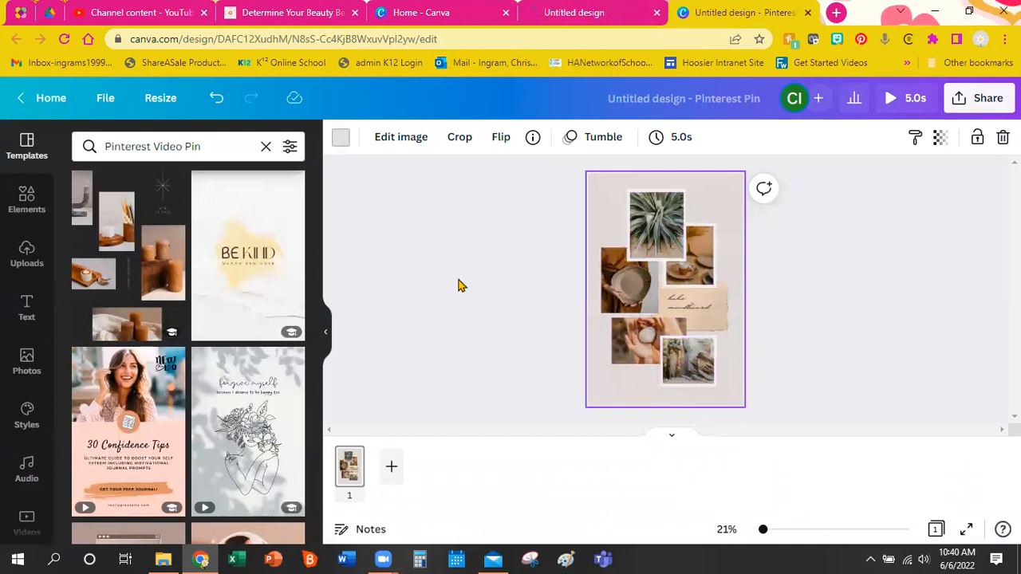
left_click(644, 10)
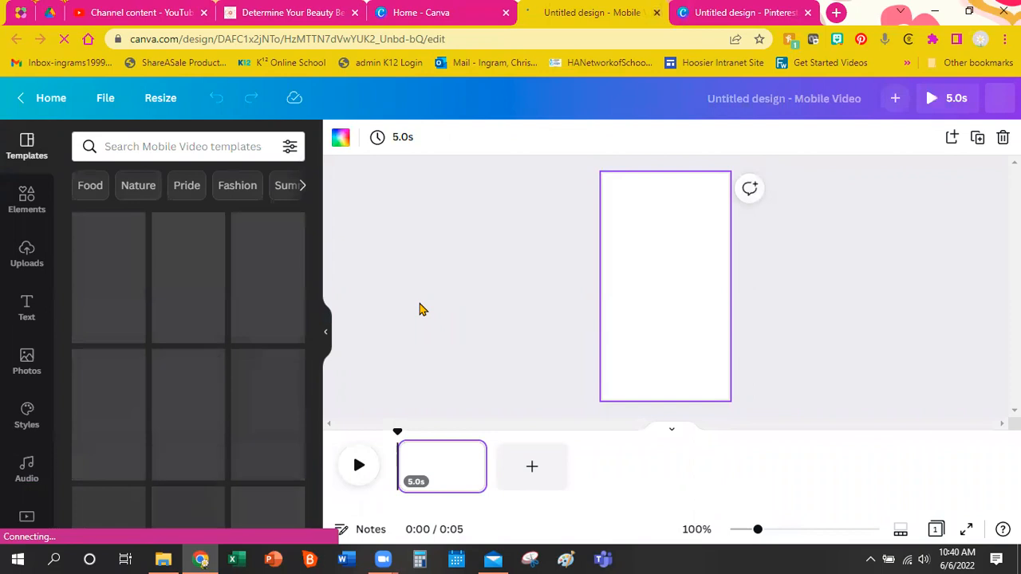
Browse the Mobile Video templates, then switch to the Pinterest Pin photo collage design.
scroll(268, 337, "down", 5)
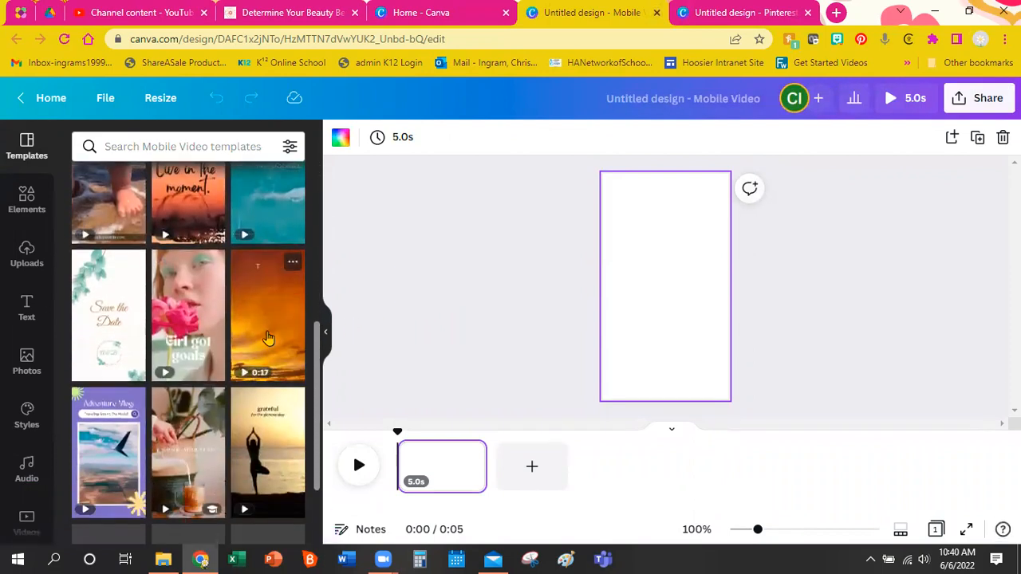
scroll(268, 337, "down", 4)
mouse_move(268, 338)
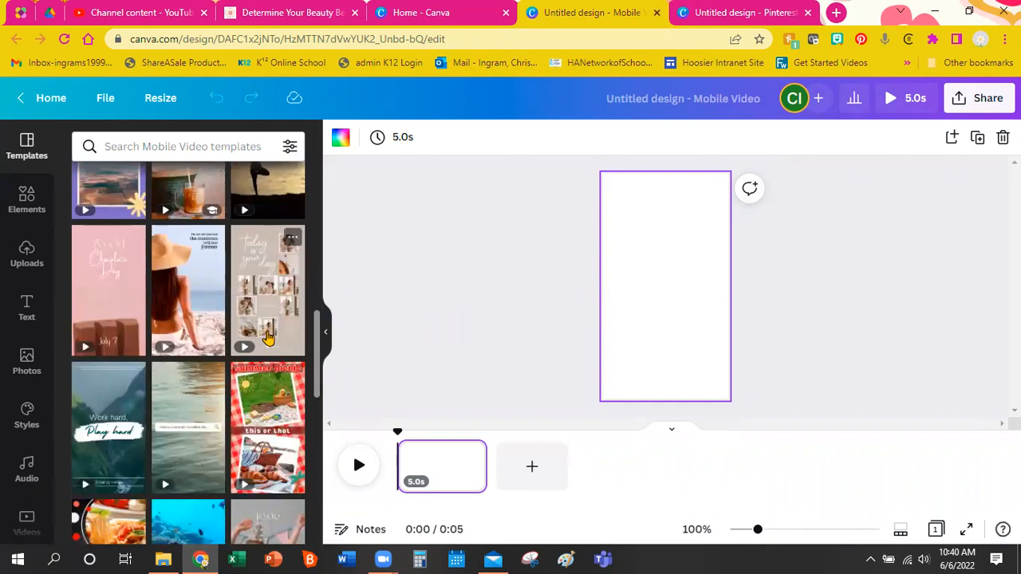
scroll(268, 433, "down", 2)
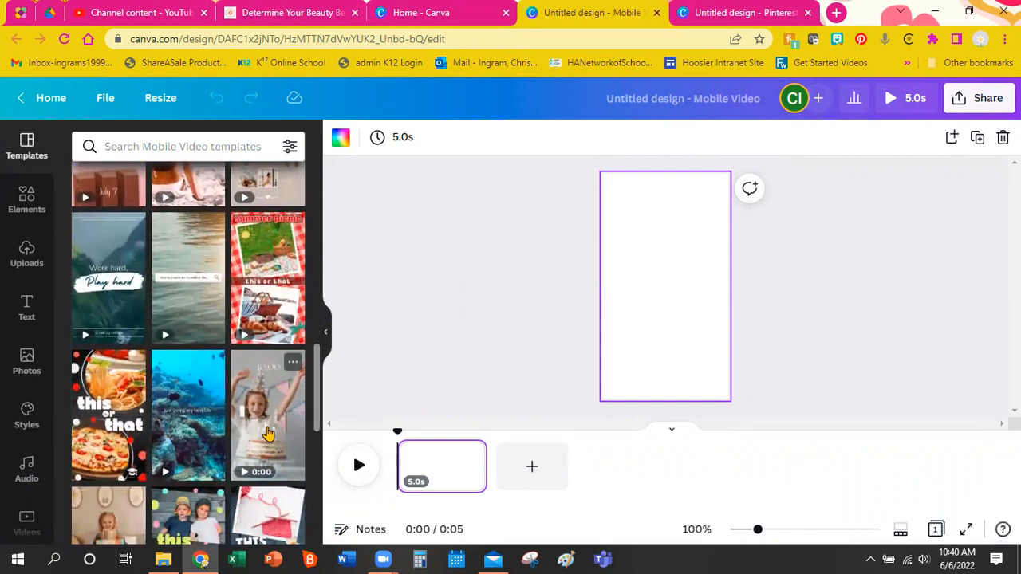
scroll(263, 427, "down", 1)
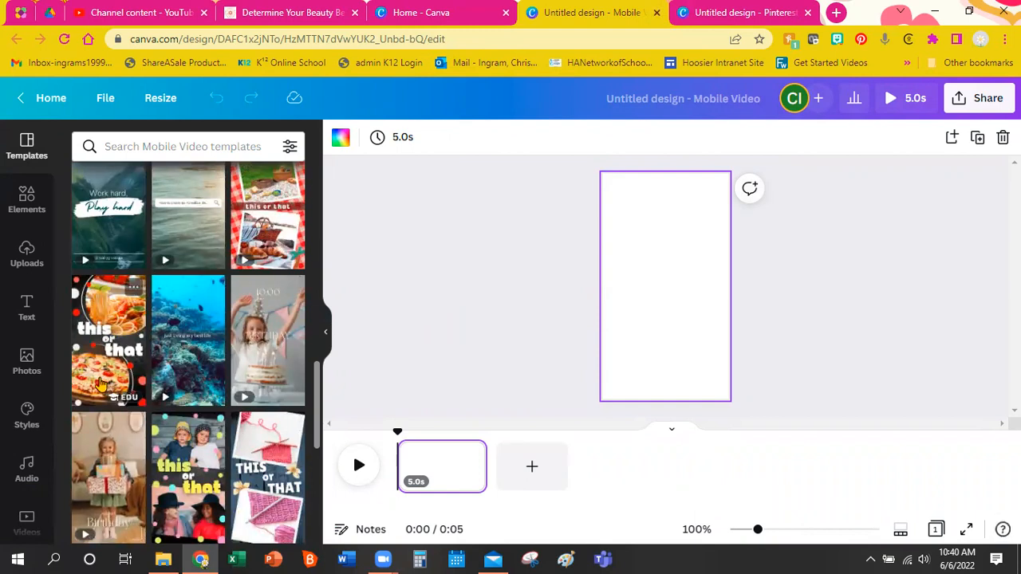
scroll(159, 391, "down", 3)
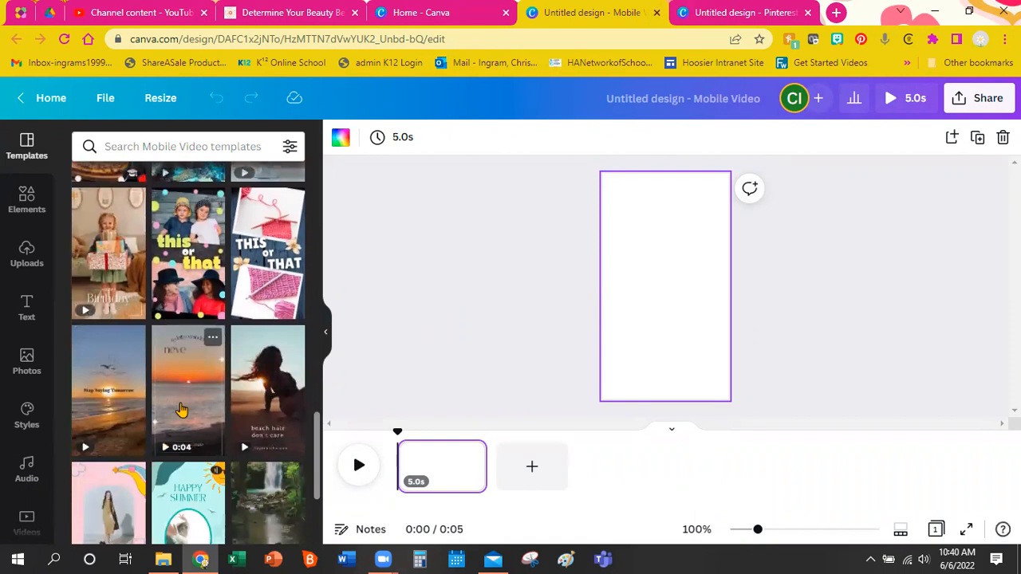
scroll(182, 410, "down", 3)
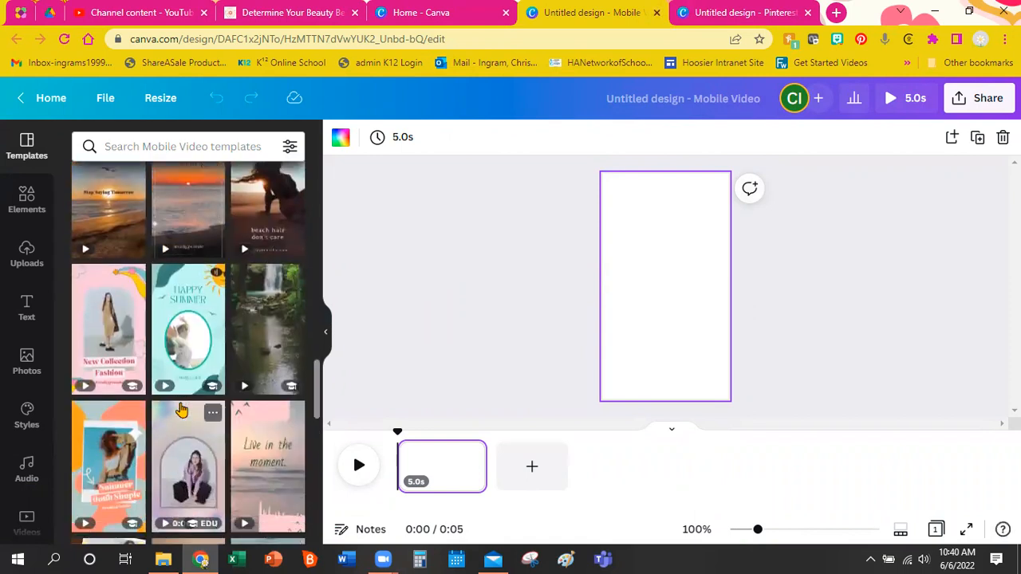
scroll(182, 410, "down", 3)
scroll(182, 410, "down", 1)
scroll(182, 410, "down", 3)
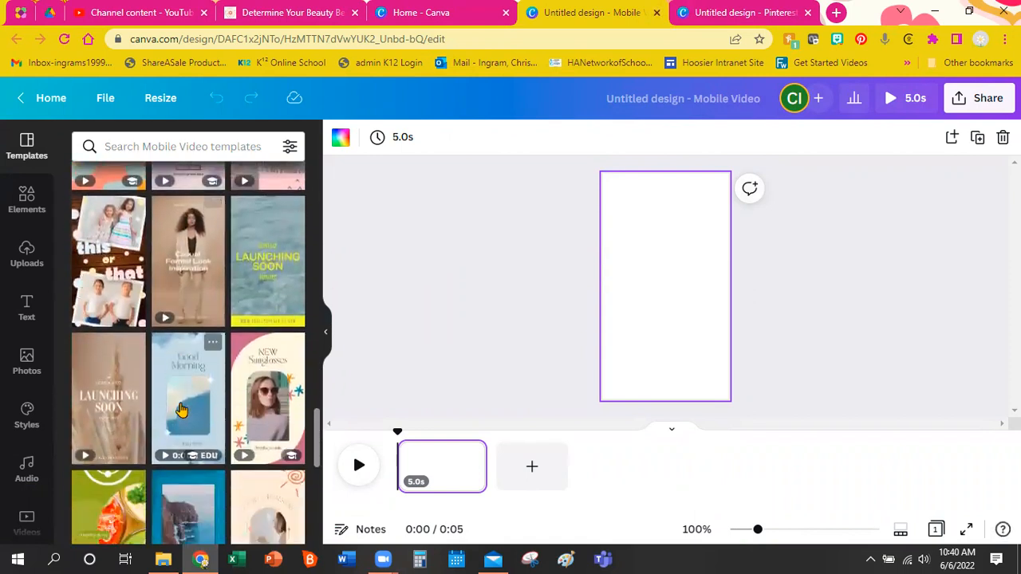
scroll(182, 410, "up", 4)
scroll(182, 410, "up", 5)
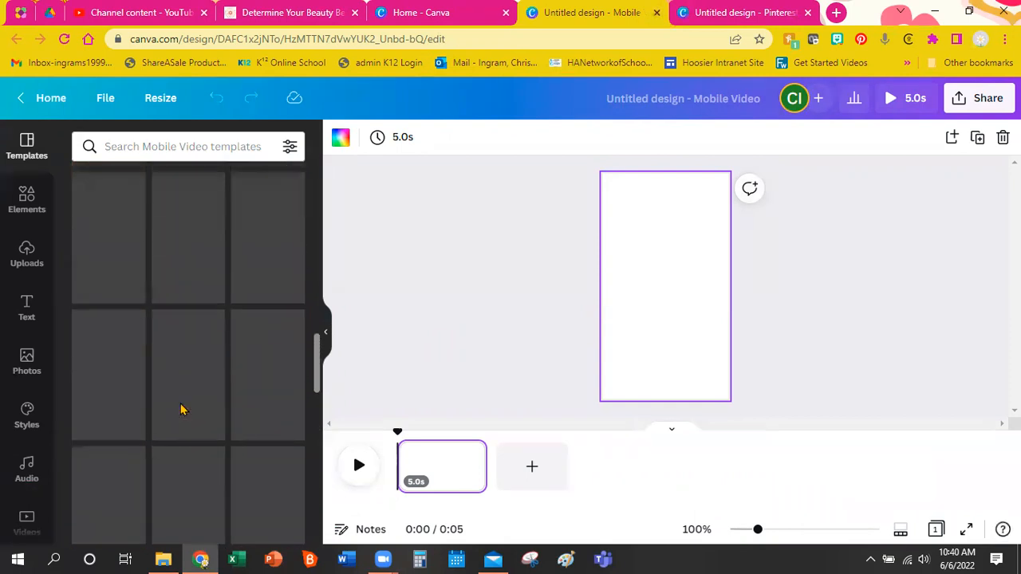
scroll(182, 410, "up", 6)
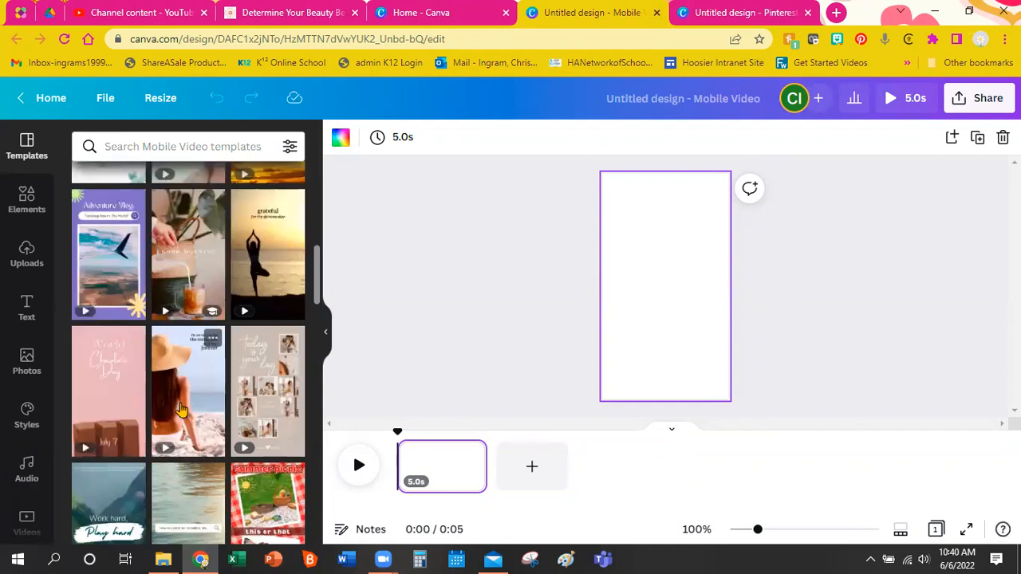
scroll(182, 410, "up", 5)
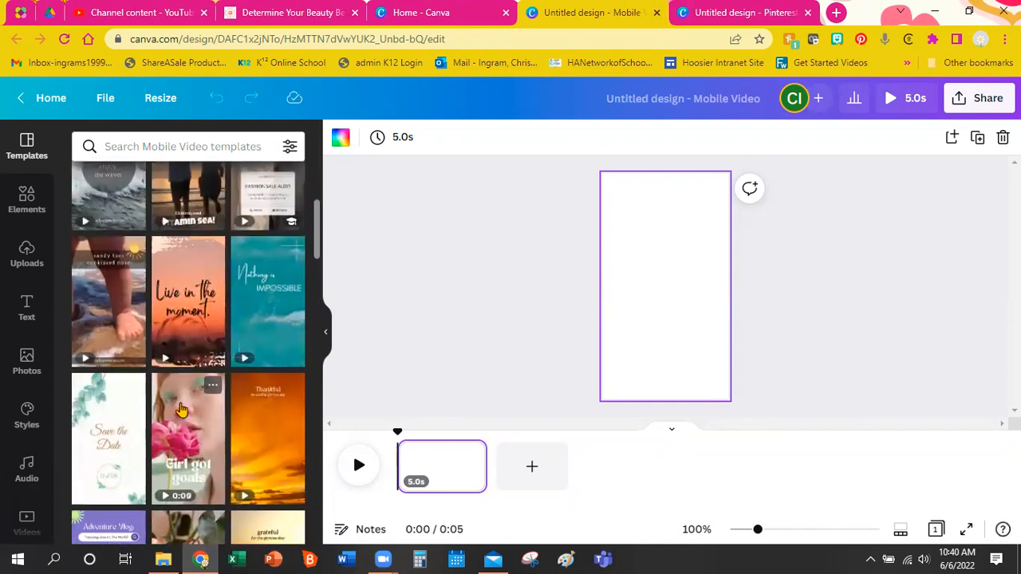
scroll(182, 410, "up", 2)
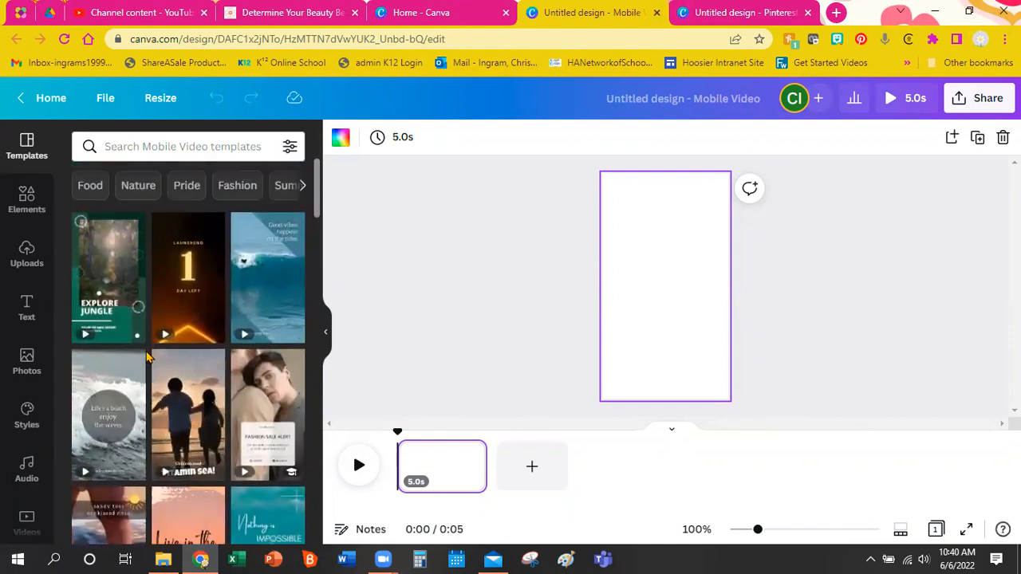
left_click(743, 12)
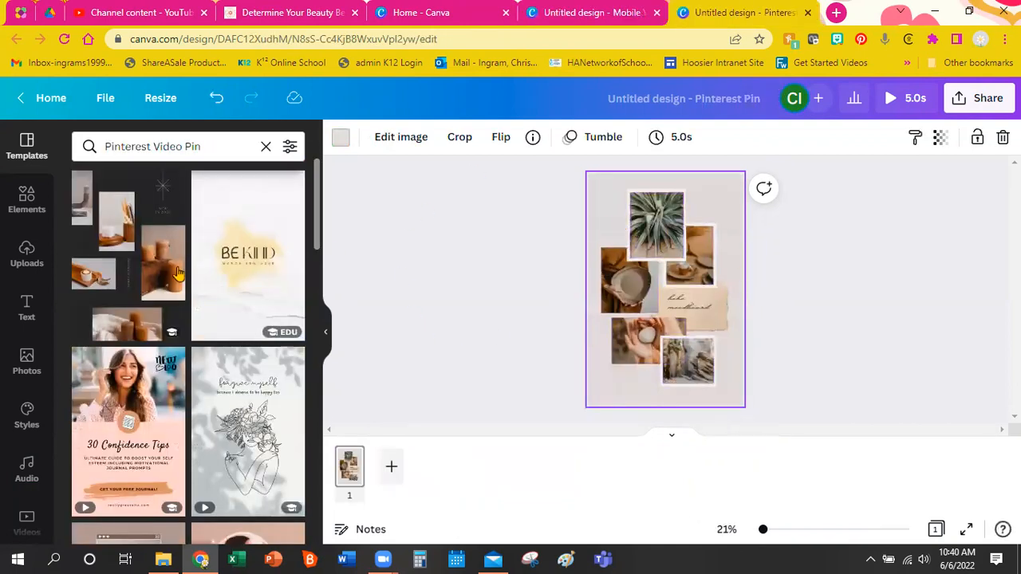
scroll(130, 255, "down", 1)
scroll(130, 256, "up", 1)
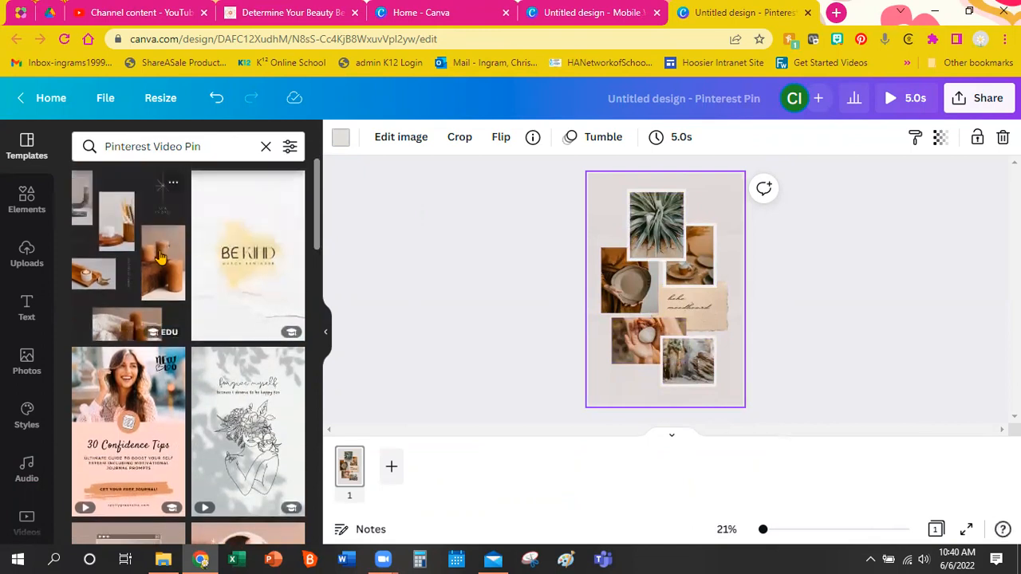
scroll(160, 257, "down", 5)
scroll(160, 257, "down", 4)
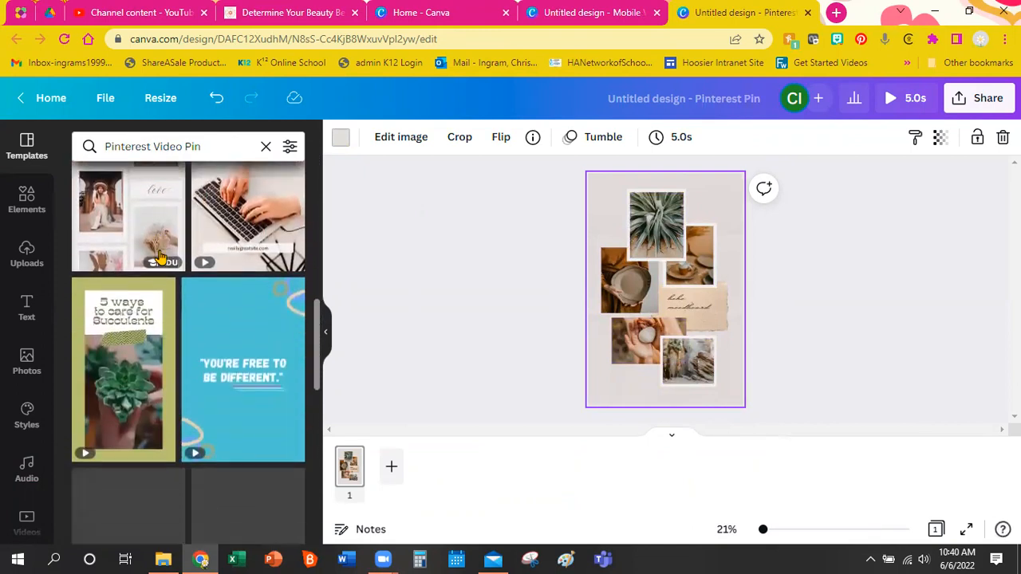
scroll(159, 257, "down", 3)
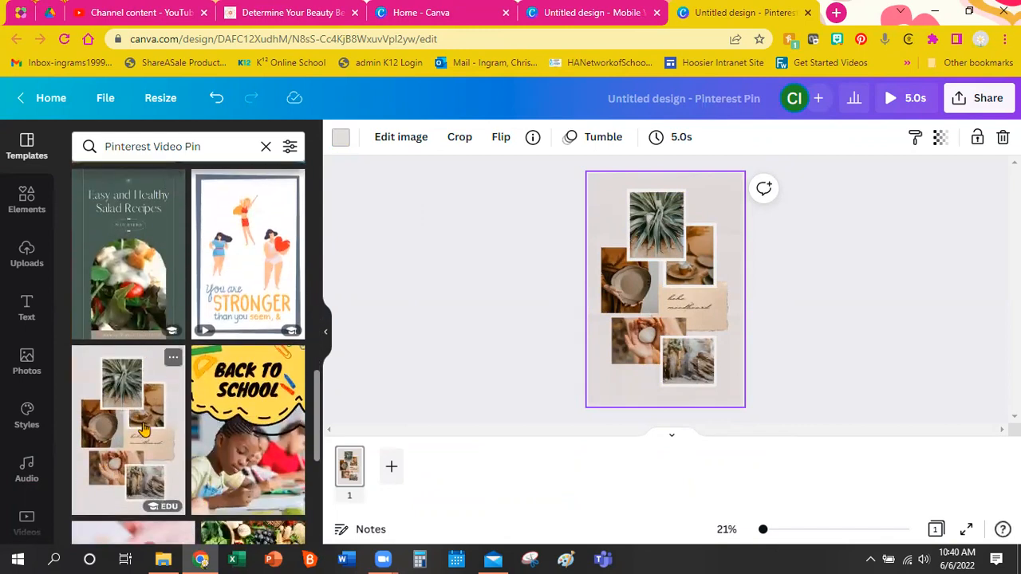
scroll(144, 431, "down", 1)
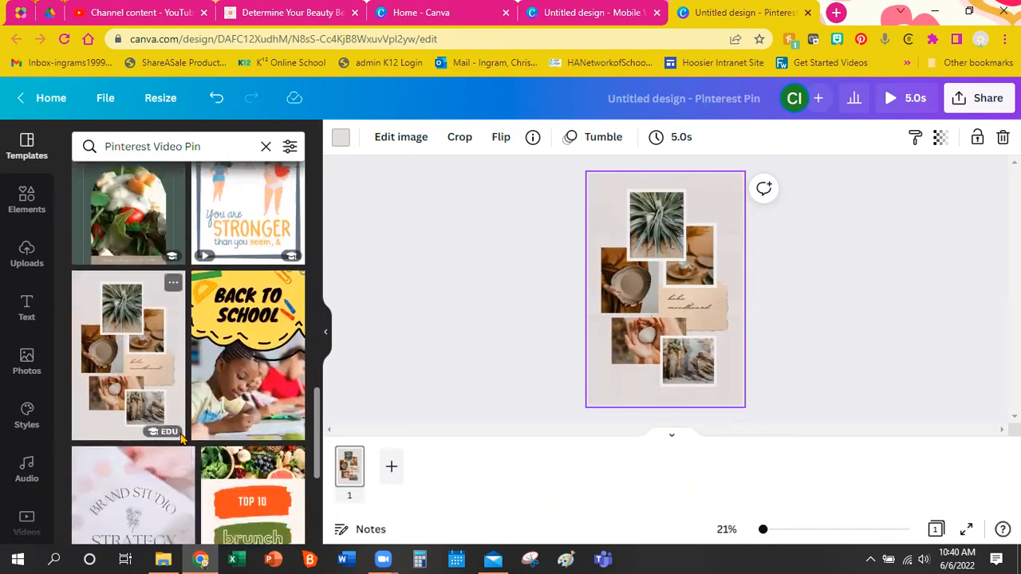
mouse_move(163, 432)
scroll(250, 393, "down", 1)
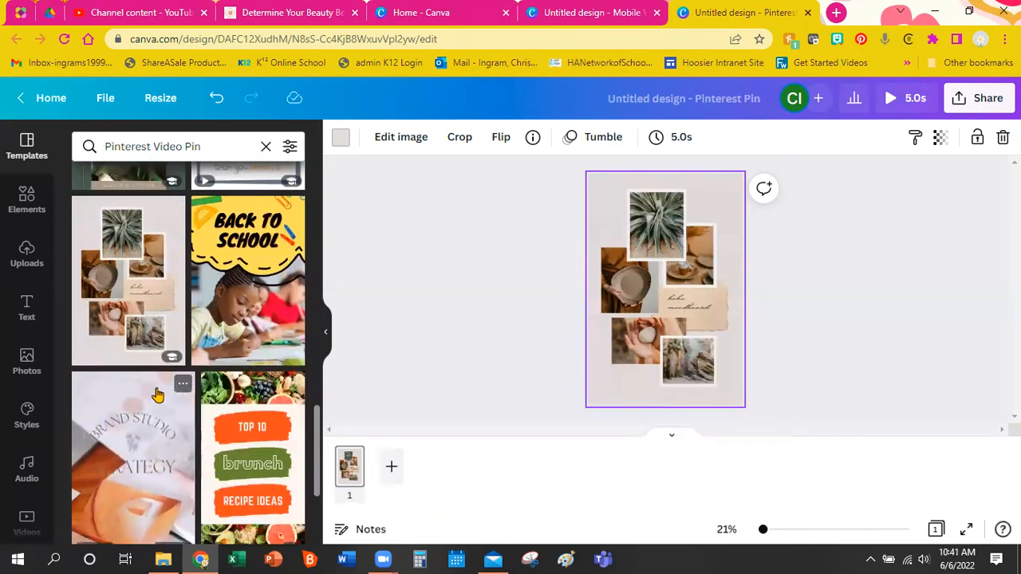
scroll(156, 394, "up", 1)
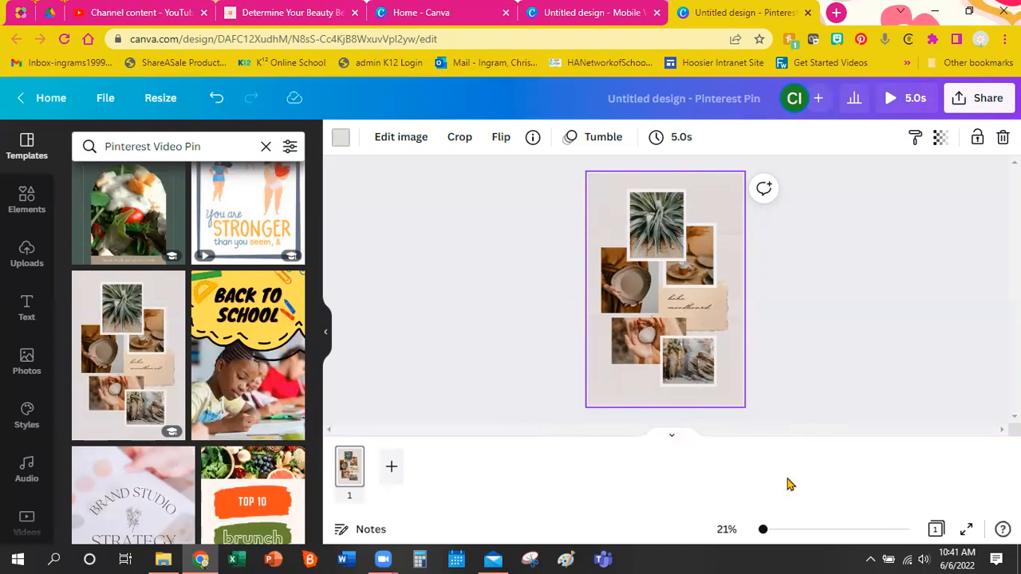
left_click_drag(763, 532, 780, 532)
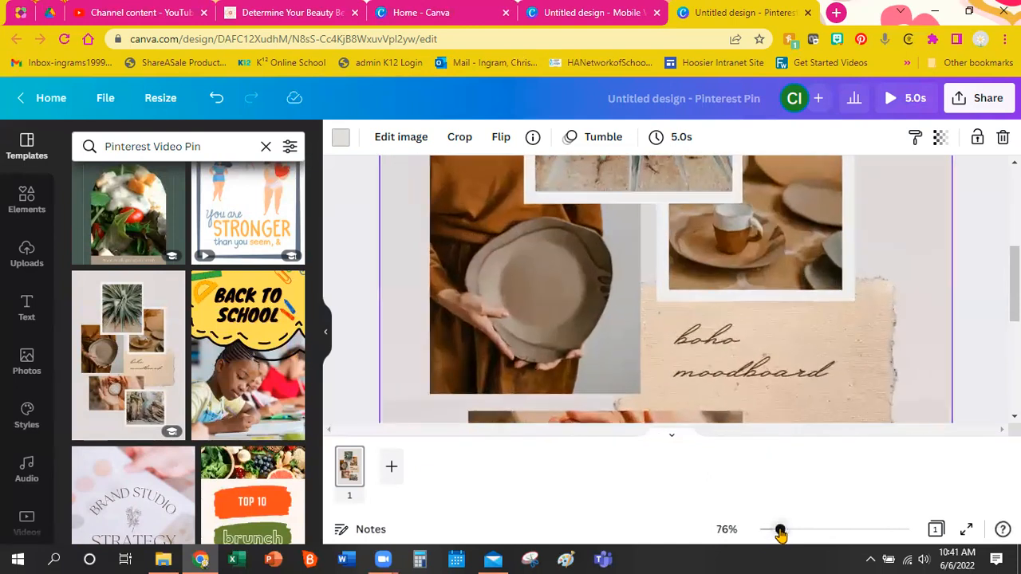
Replace the 'boho moodboard' title with 'Suncreen' and move the text box slightly lower.
scroll(781, 364, "down", 5)
scroll(782, 364, "up", 5)
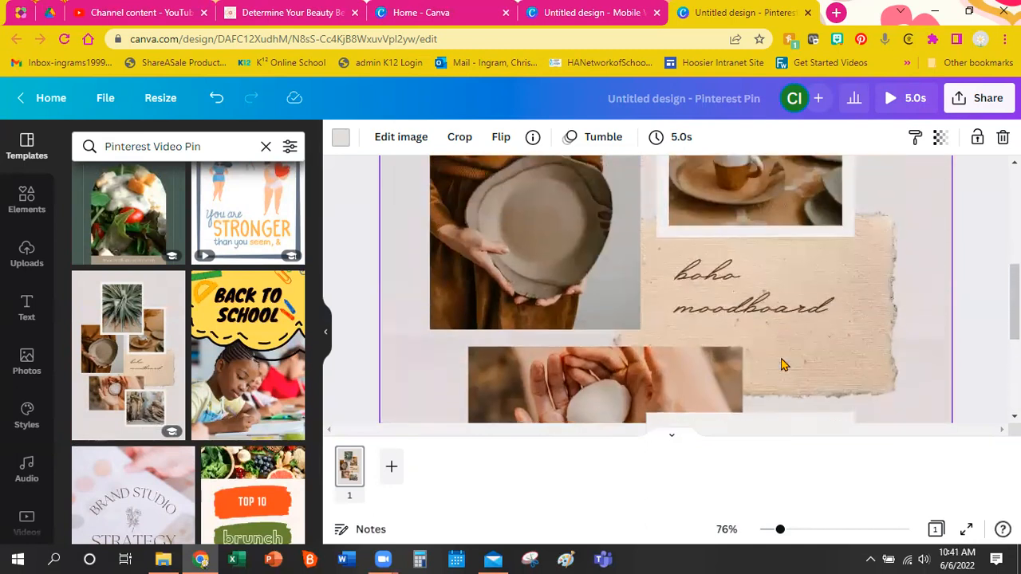
left_click(758, 374)
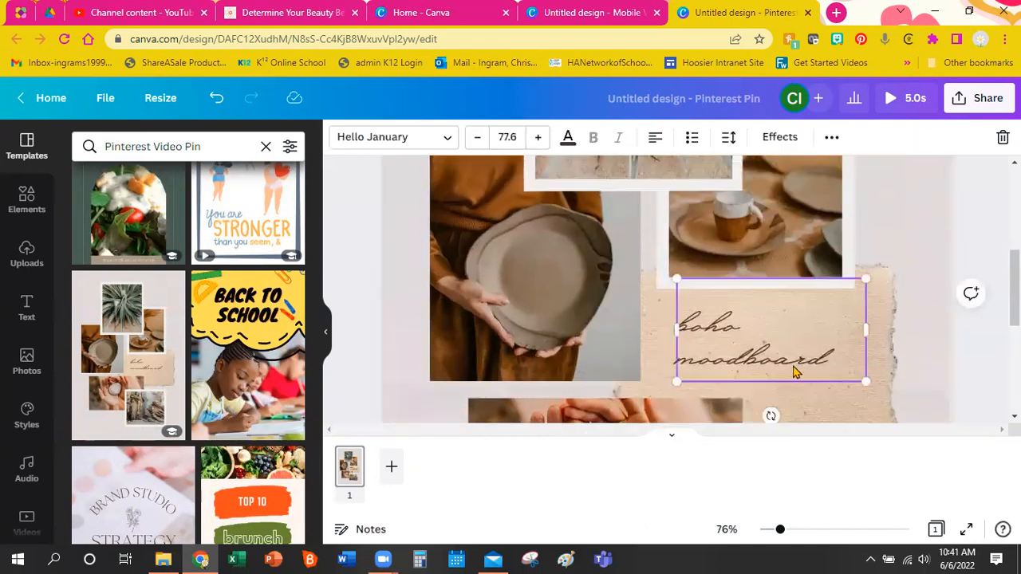
double_click(793, 365)
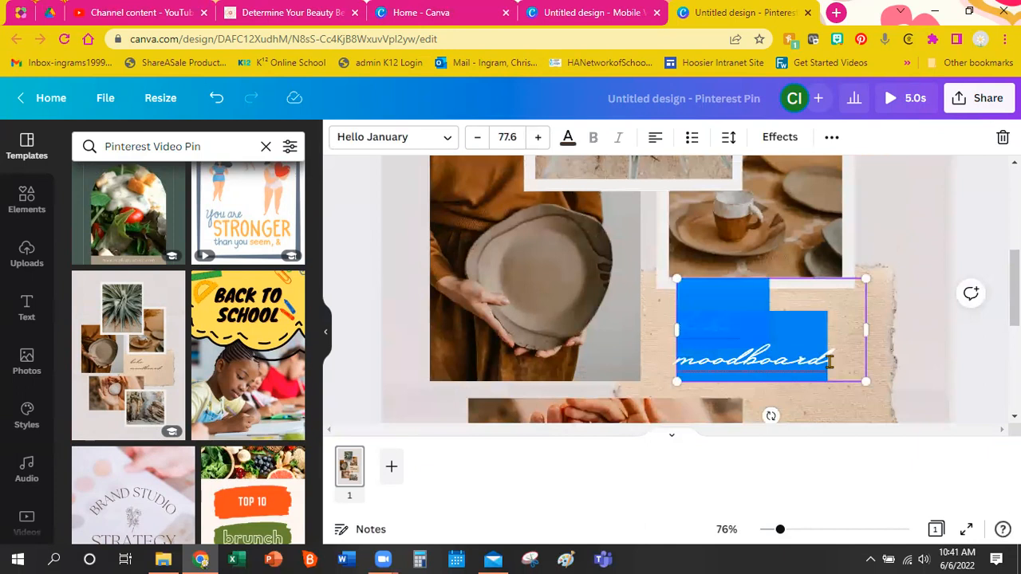
type("Suncreen")
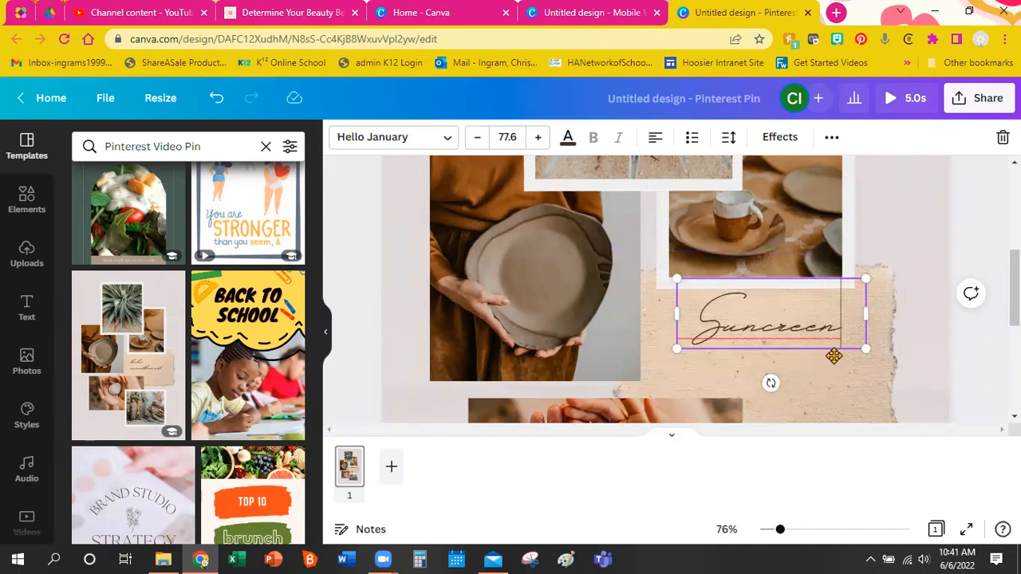
left_click_drag(802, 356, 797, 378)
Set the title font to Angelina and widen its text box.
double_click(796, 360)
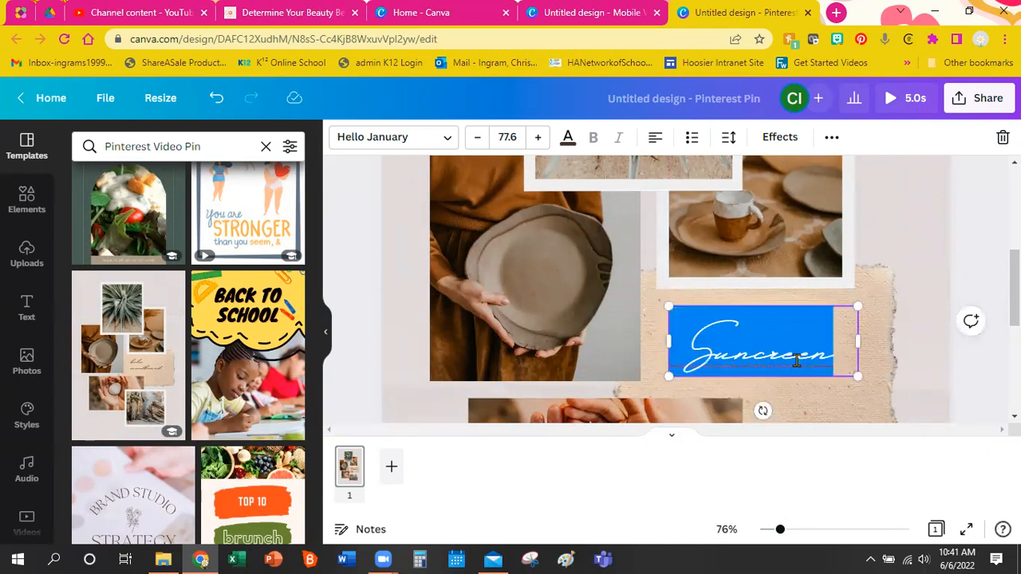
left_click(447, 138)
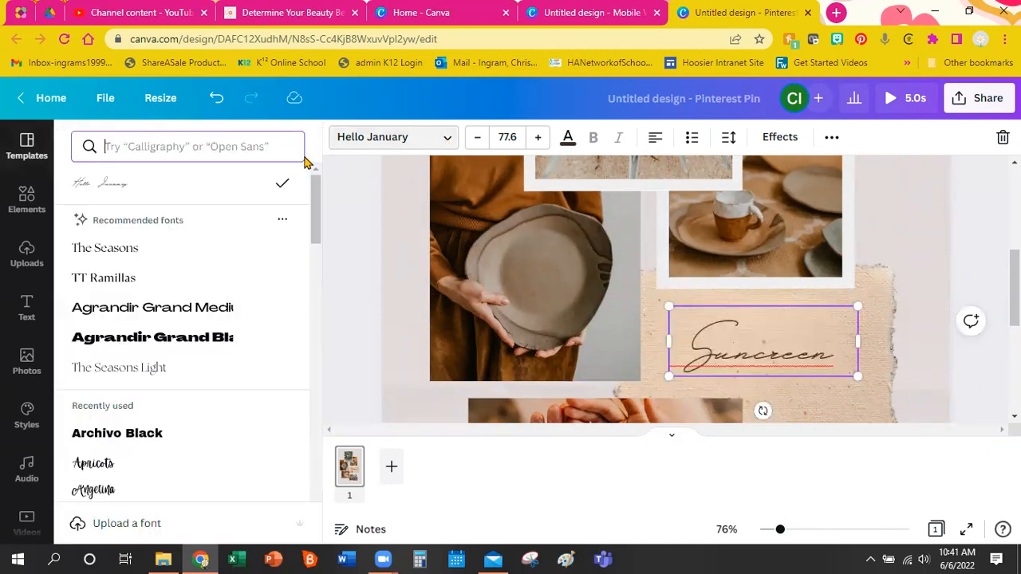
scroll(222, 296, "down", 2)
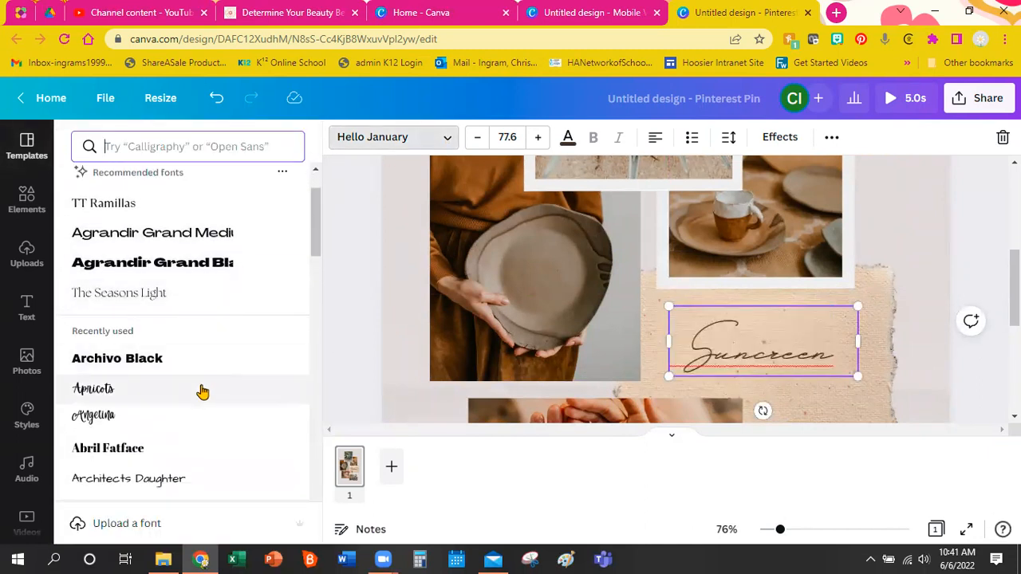
left_click(174, 397)
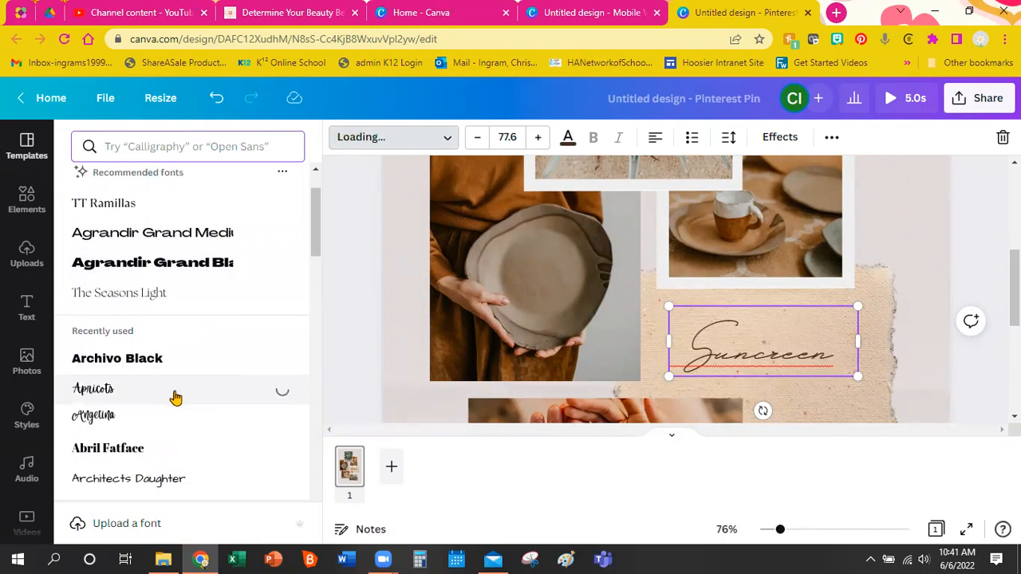
left_click(144, 423)
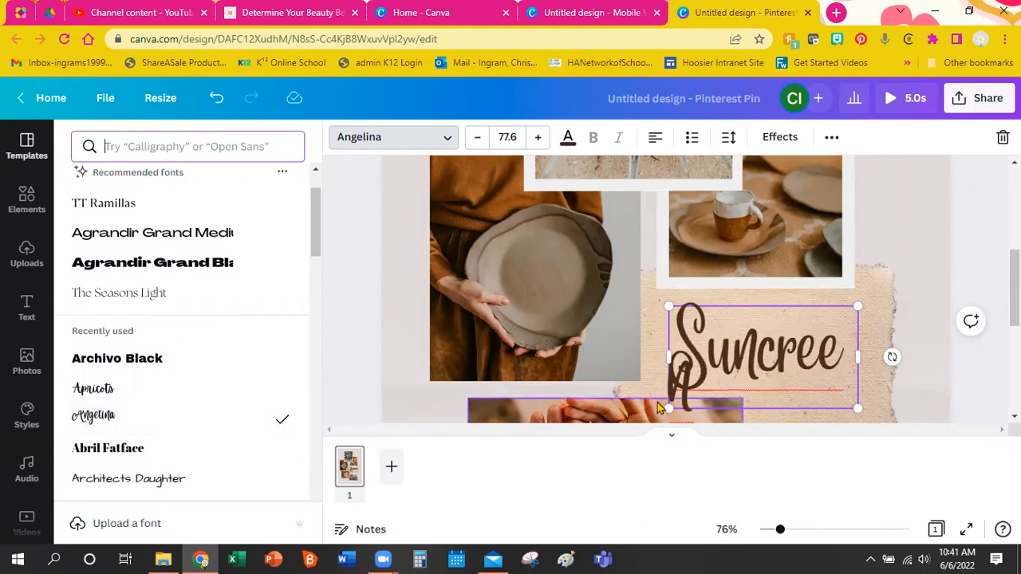
left_click_drag(862, 360, 878, 359)
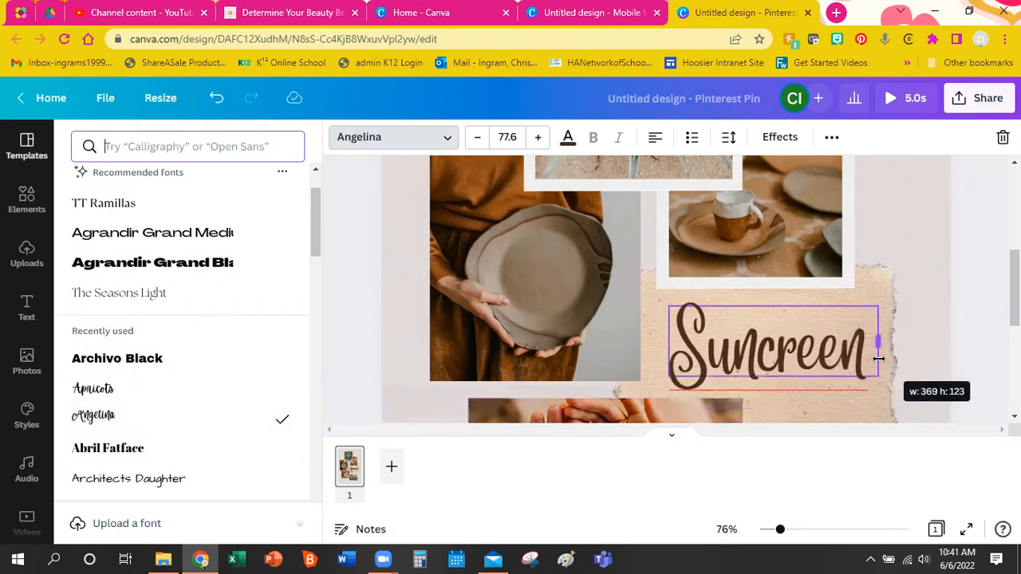
left_click_drag(877, 360, 878, 360)
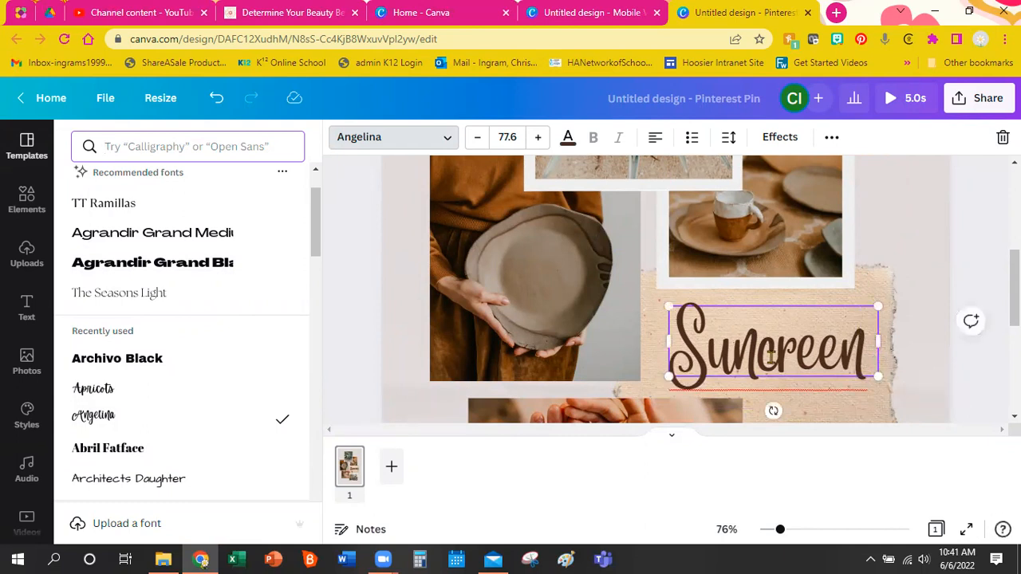
Correct the title to 'Sunscreen', widen it to fit one line, and shift it slightly left.
left_click(761, 353)
type("s")
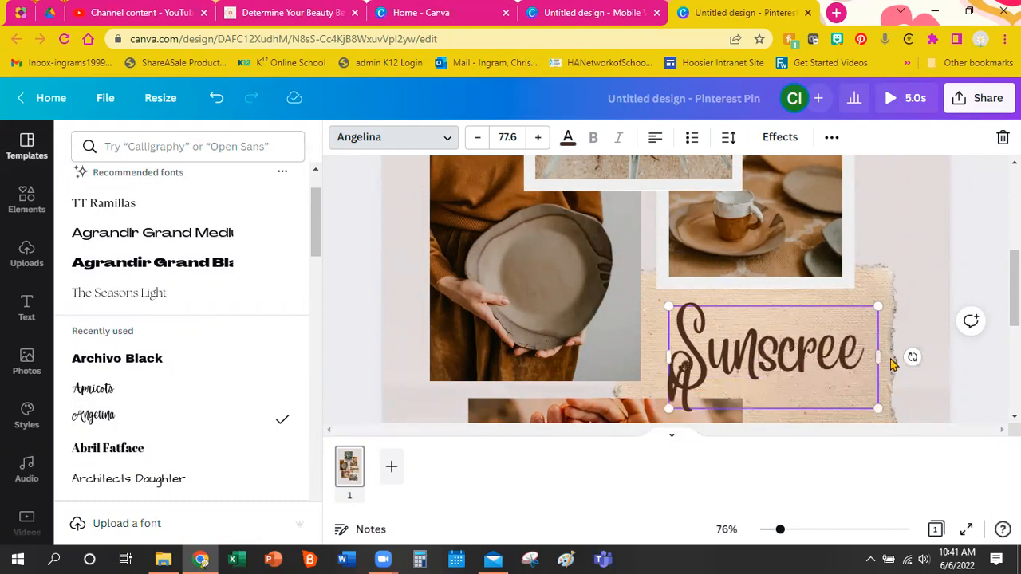
left_click_drag(879, 356, 893, 357)
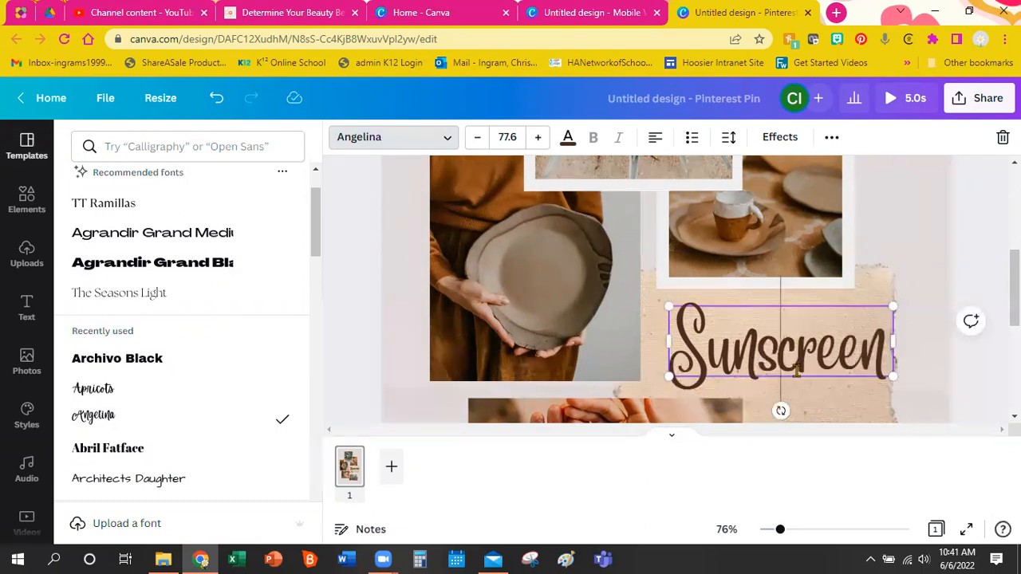
left_click_drag(796, 371, 787, 381)
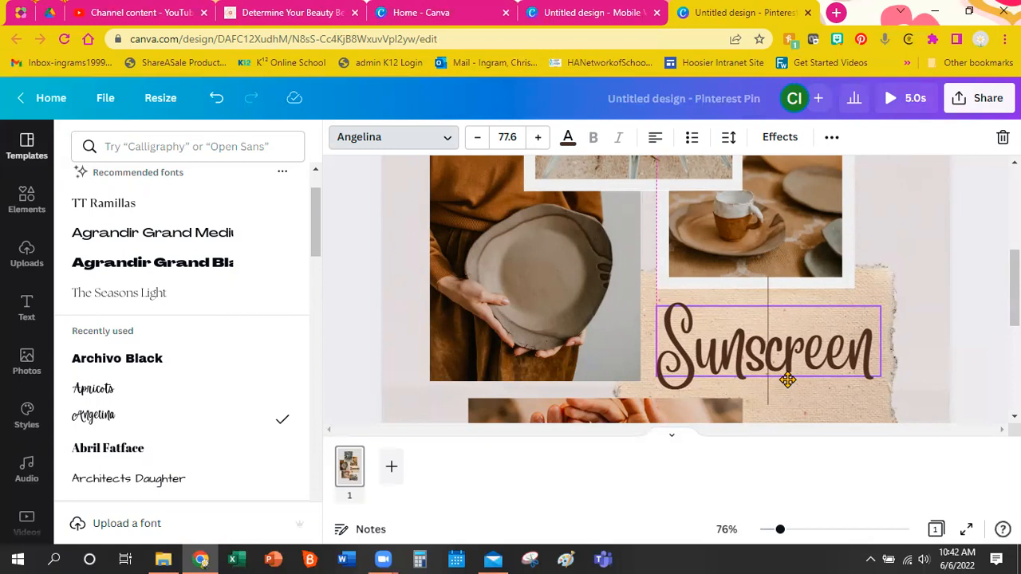
left_click_drag(787, 380, 787, 380)
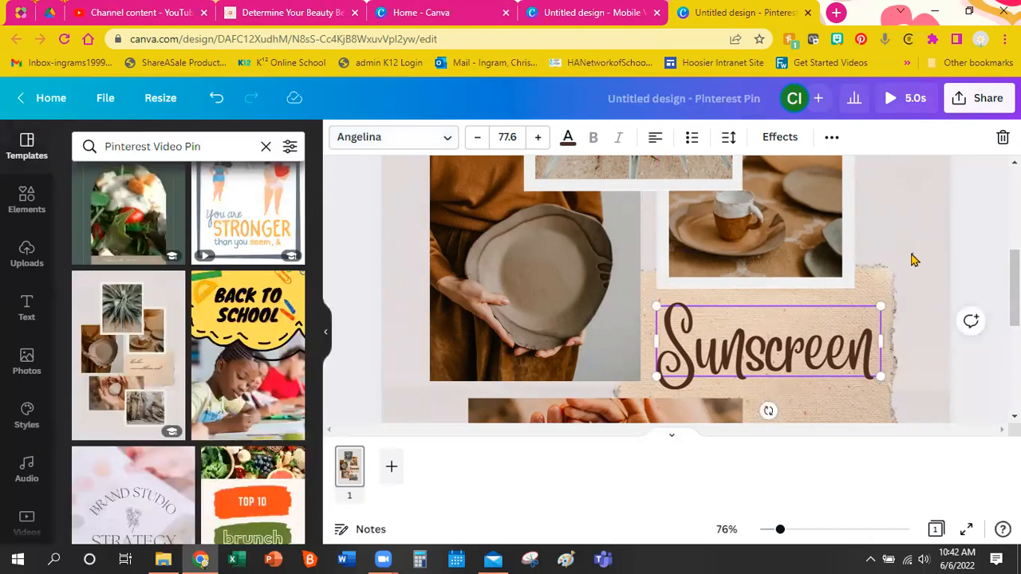
Deselect the title, zoom out, and start an Upload media from the Uploads panel.
left_click(914, 260)
left_click_drag(780, 530, 765, 534)
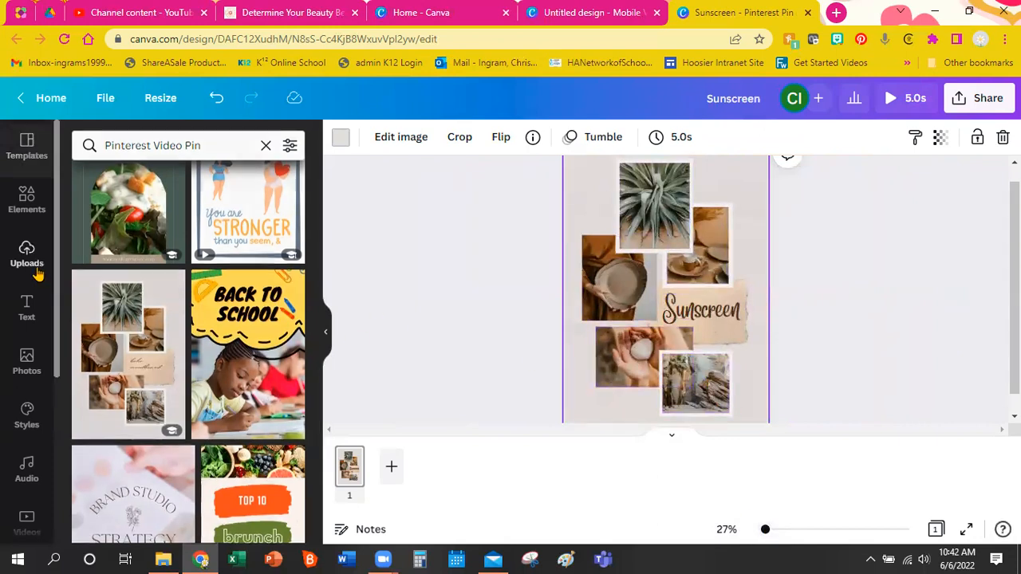
left_click(27, 255)
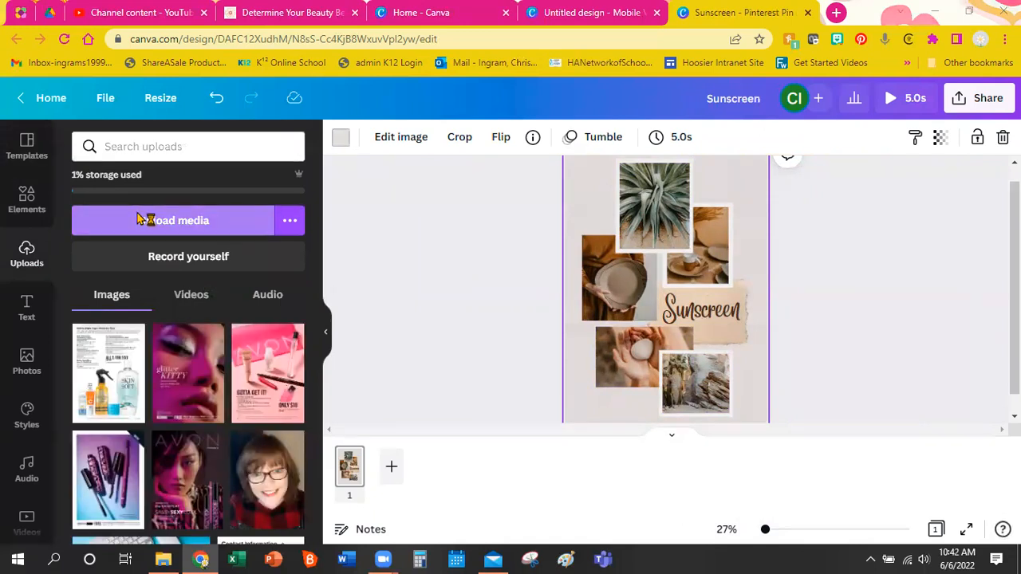
left_click(138, 220)
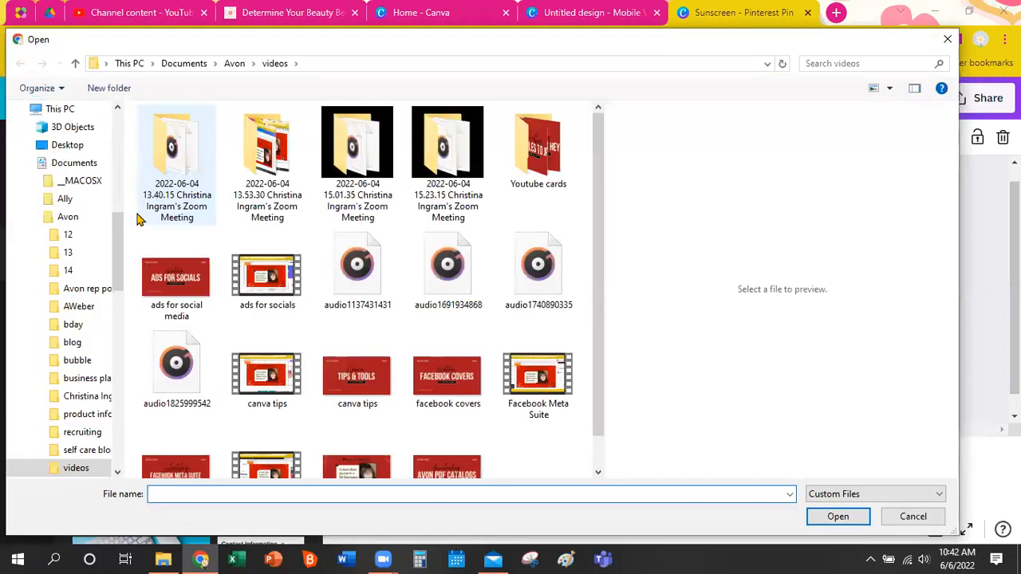
Upload the five best-spf-tips sunscreen images from the Documents > Avon > 13 folder.
left_click(234, 63)
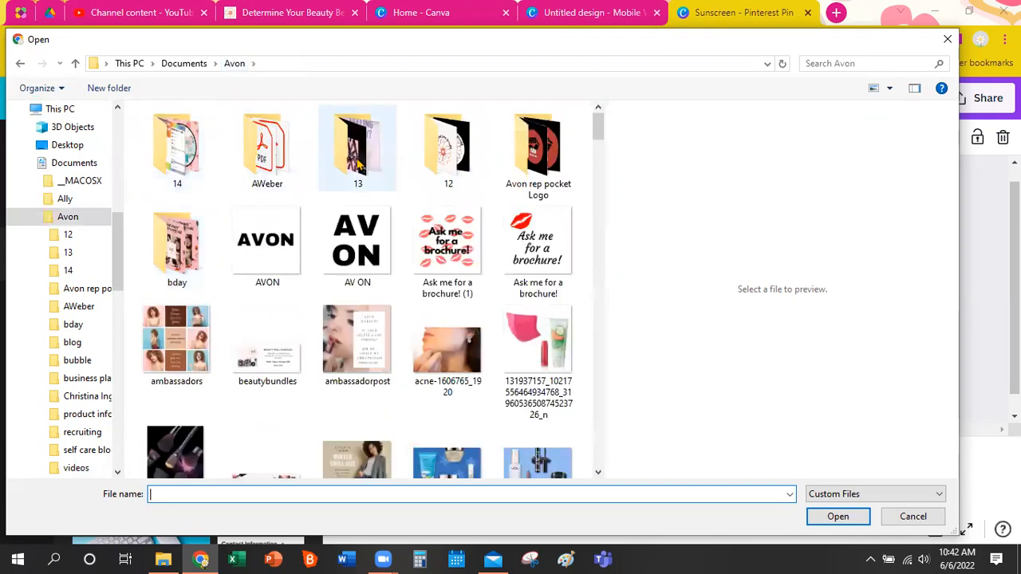
left_click(358, 162)
double_click(358, 162)
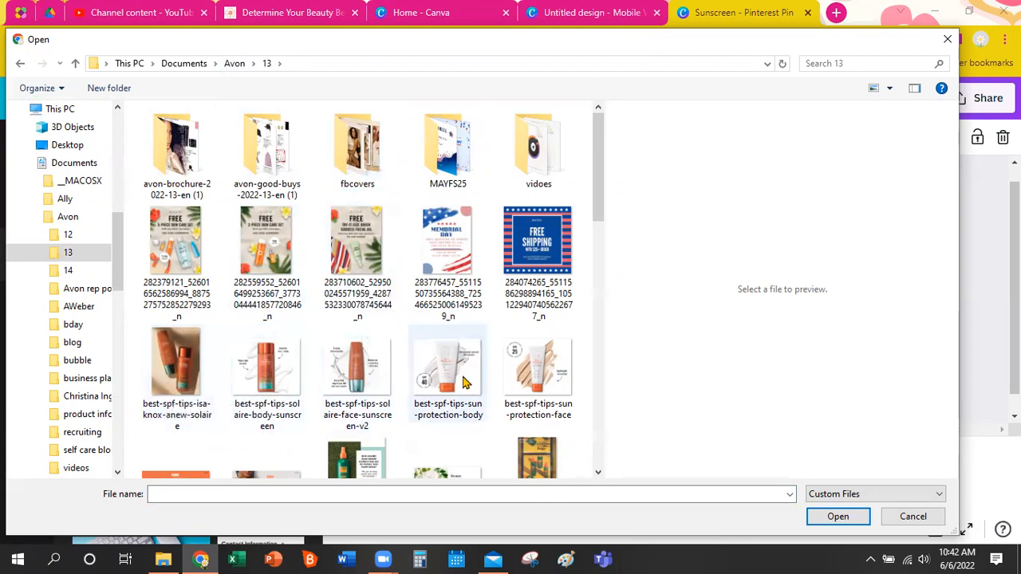
scroll(495, 385, "down", 2)
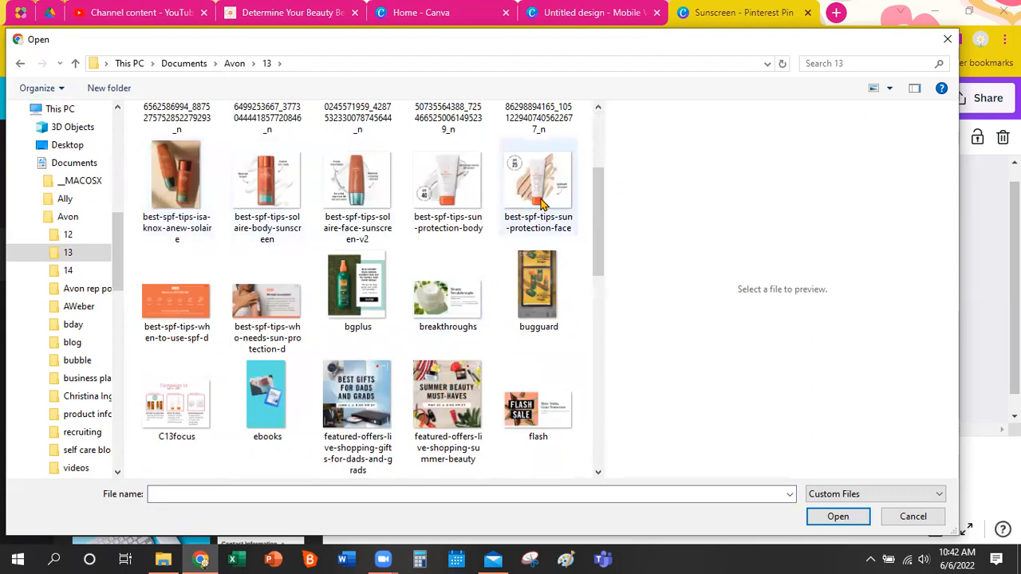
left_click(198, 198)
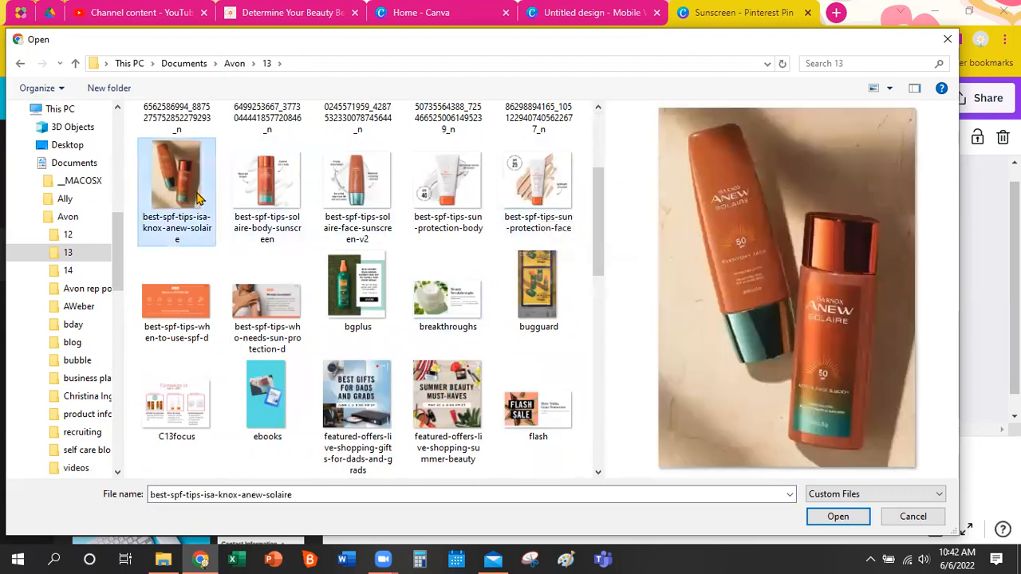
left_click(523, 199, "shift")
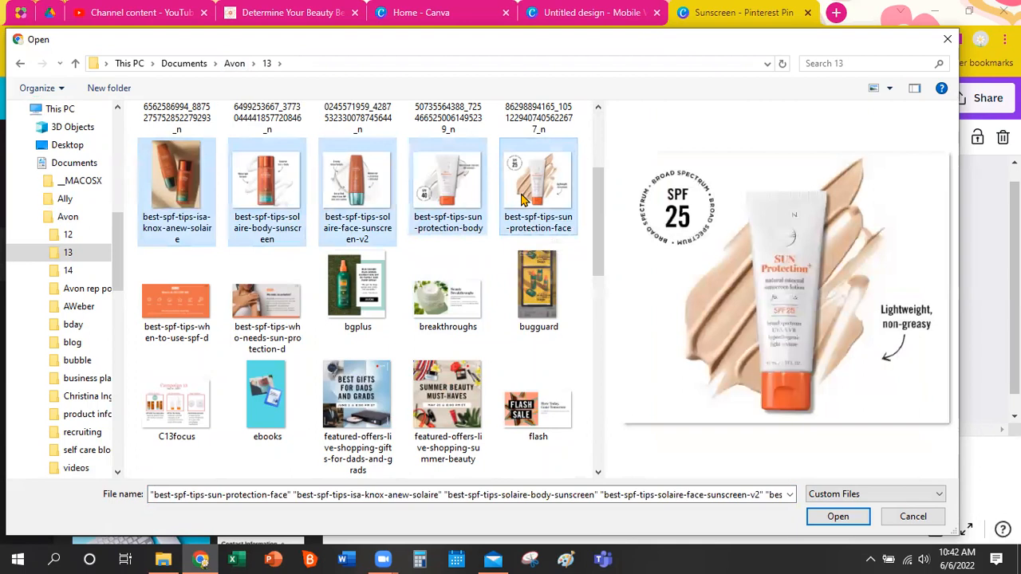
left_click(837, 516)
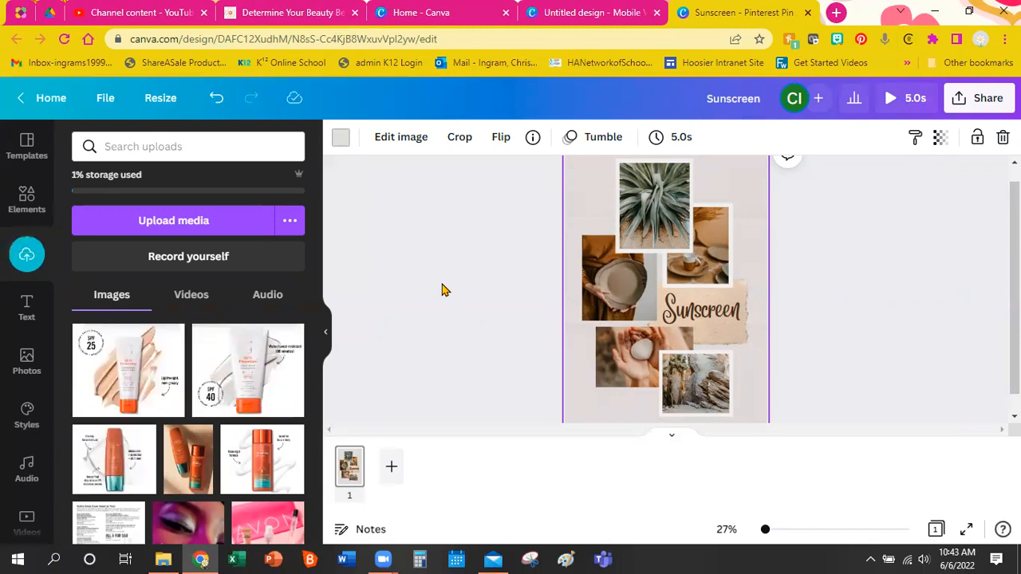
Fill the collage frames with sunscreen bottle photos, SPF 40 bottom-right and SPF 25 lower-left.
left_click_drag(212, 454, 634, 214)
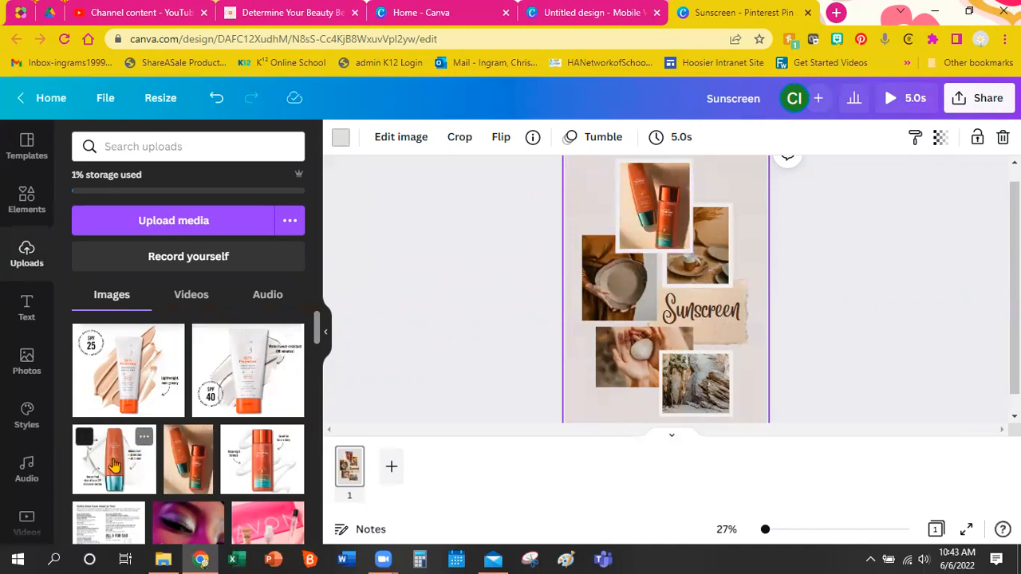
left_click_drag(140, 461, 594, 289)
left_click_drag(263, 461, 695, 251)
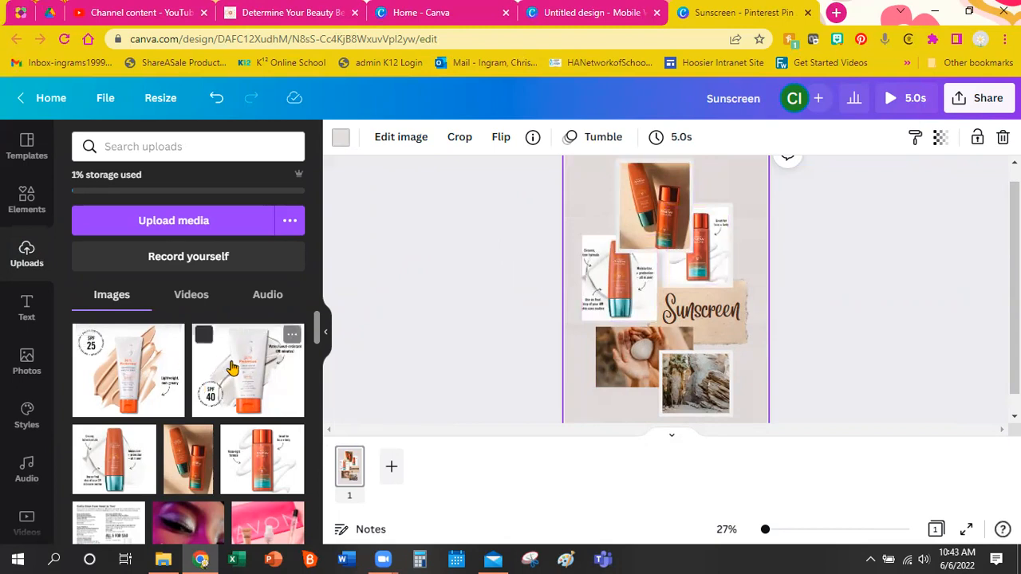
left_click_drag(235, 371, 696, 378)
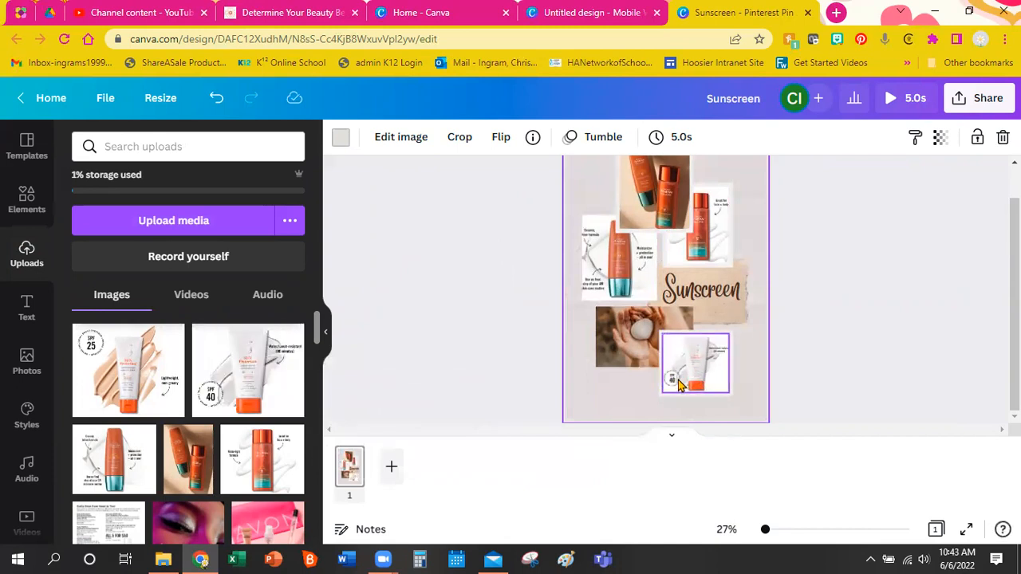
left_click_drag(140, 373, 620, 330)
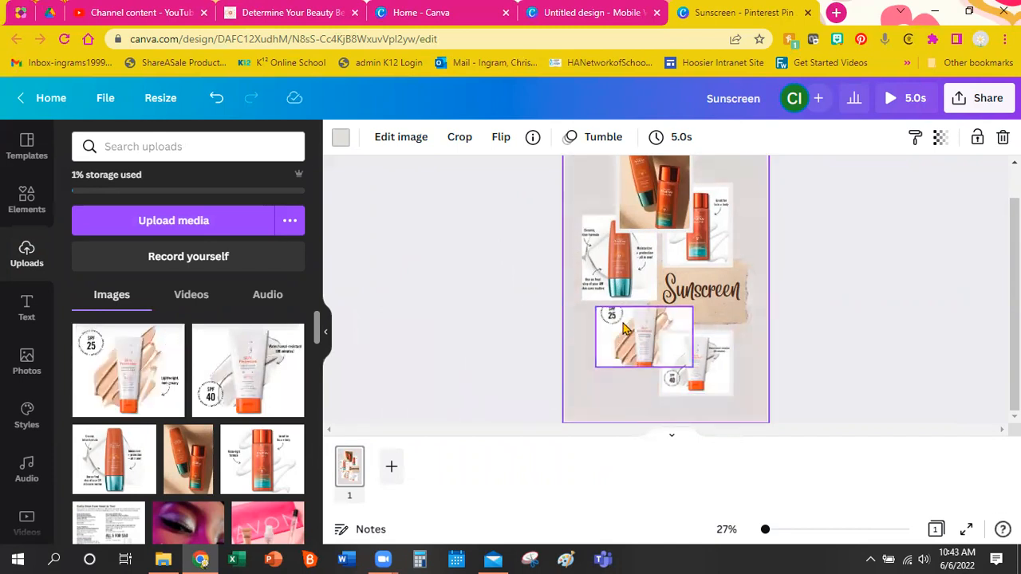
left_click(907, 324)
Recrop the bottle photo slightly left and the lotion photo slightly right within their frames.
scroll(883, 324, "up", 1)
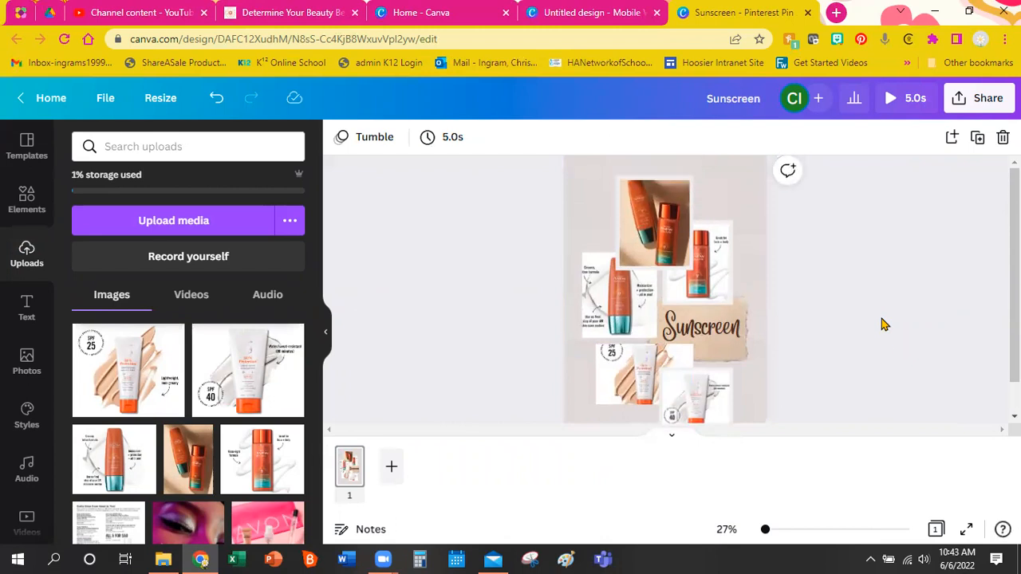
scroll(881, 319, "down", 1)
left_click_drag(763, 529, 775, 534)
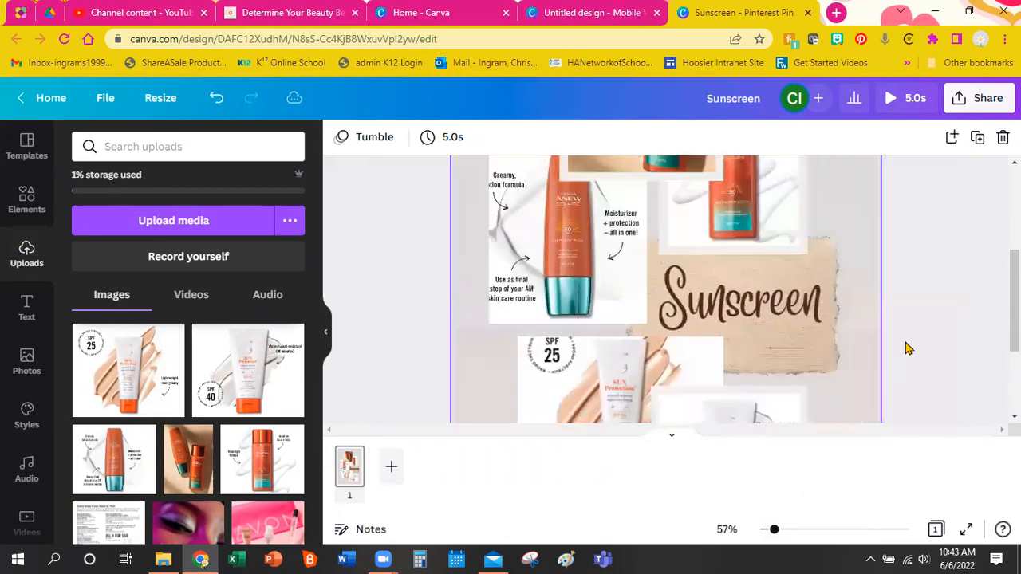
scroll(904, 346, "up", 3)
scroll(917, 348, "up", 2)
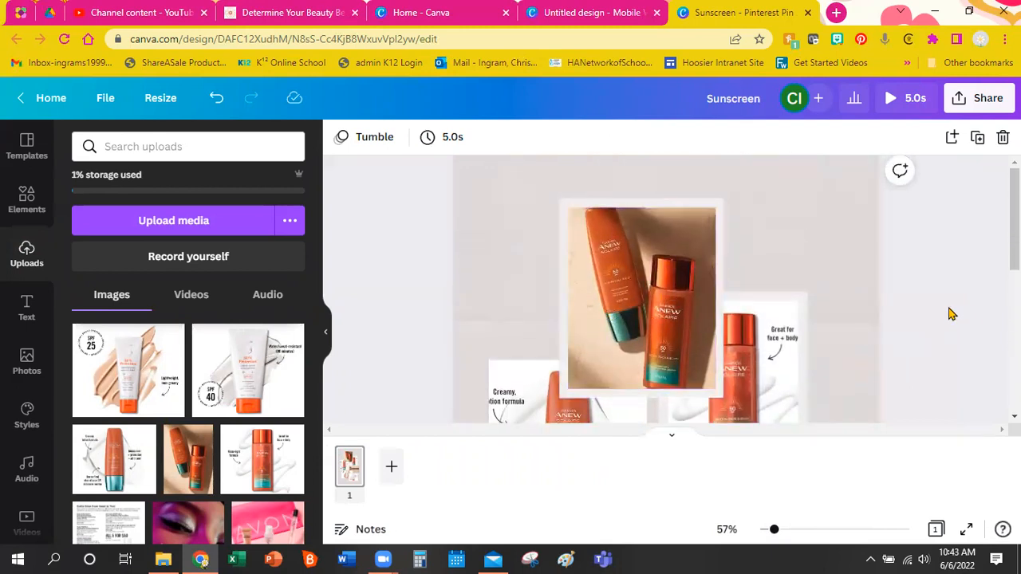
scroll(949, 314, "down", 3)
double_click(731, 345)
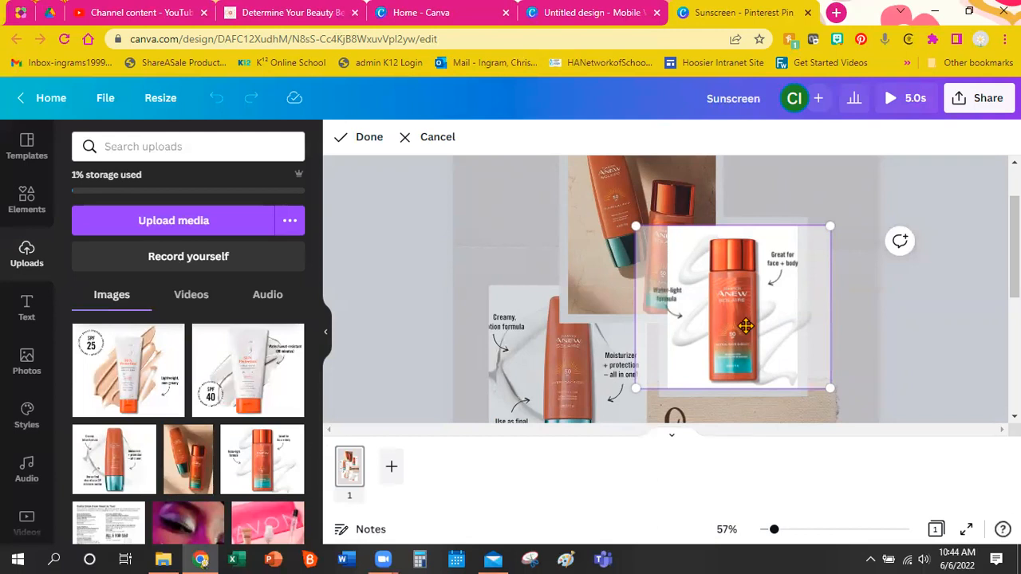
left_click_drag(738, 325, 729, 326)
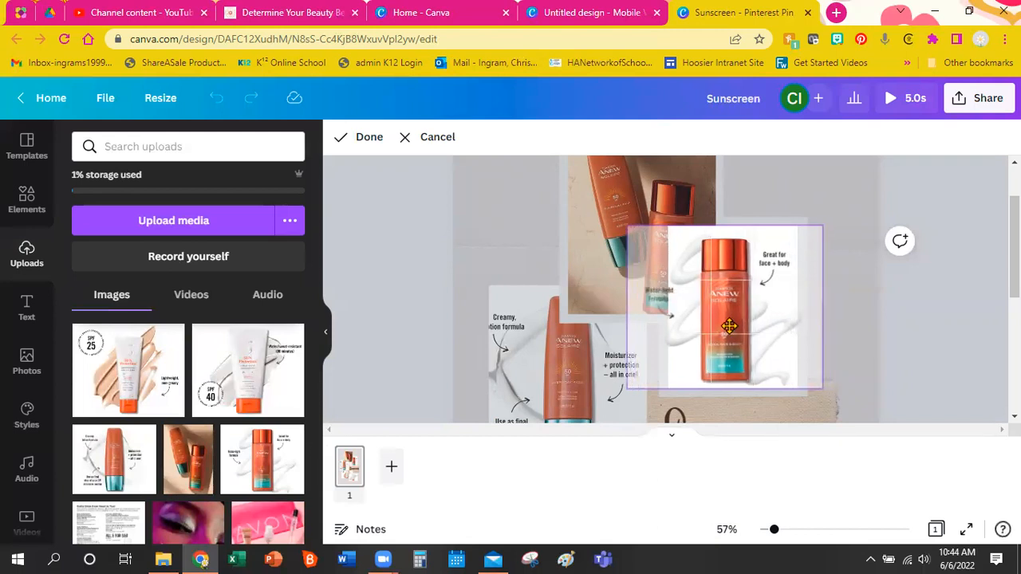
left_click(906, 337)
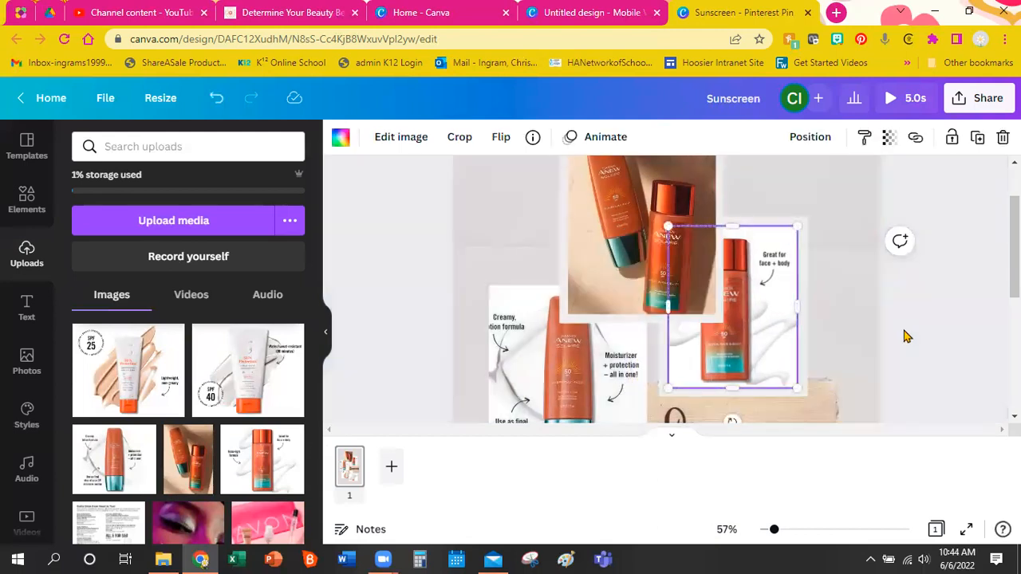
double_click(579, 371)
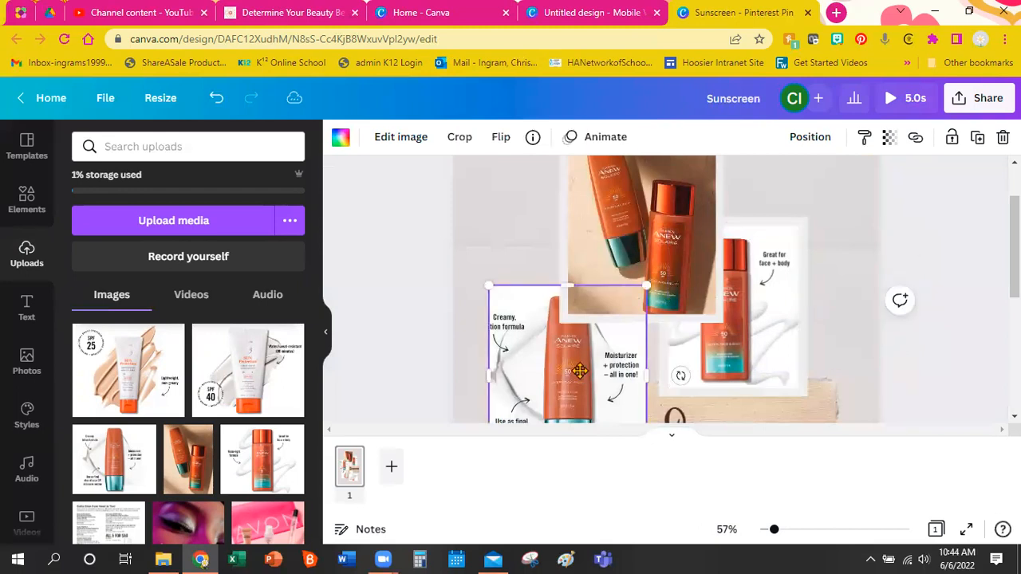
scroll(580, 369, "down", 1)
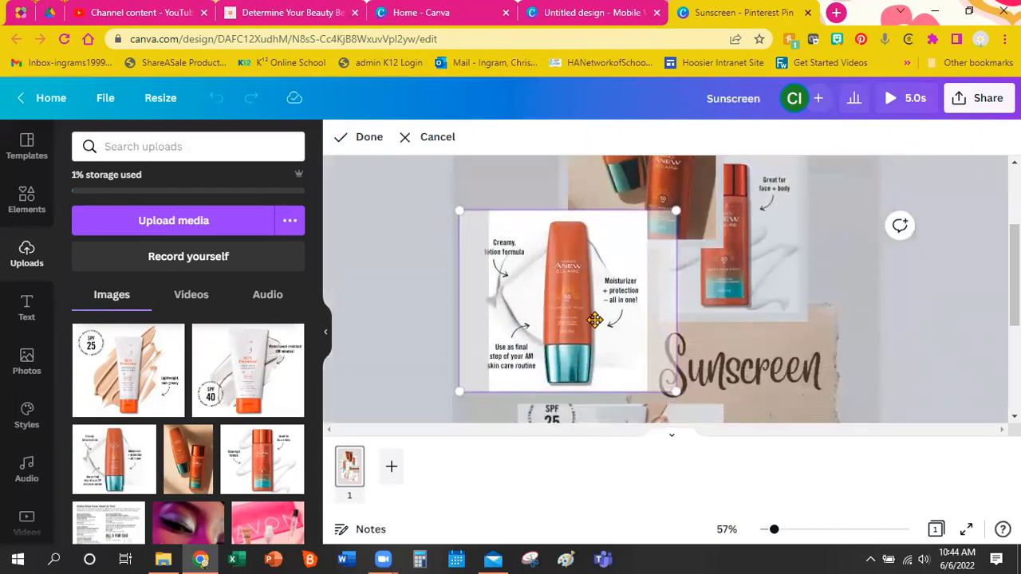
left_click_drag(596, 319, 613, 321)
left_click(913, 338)
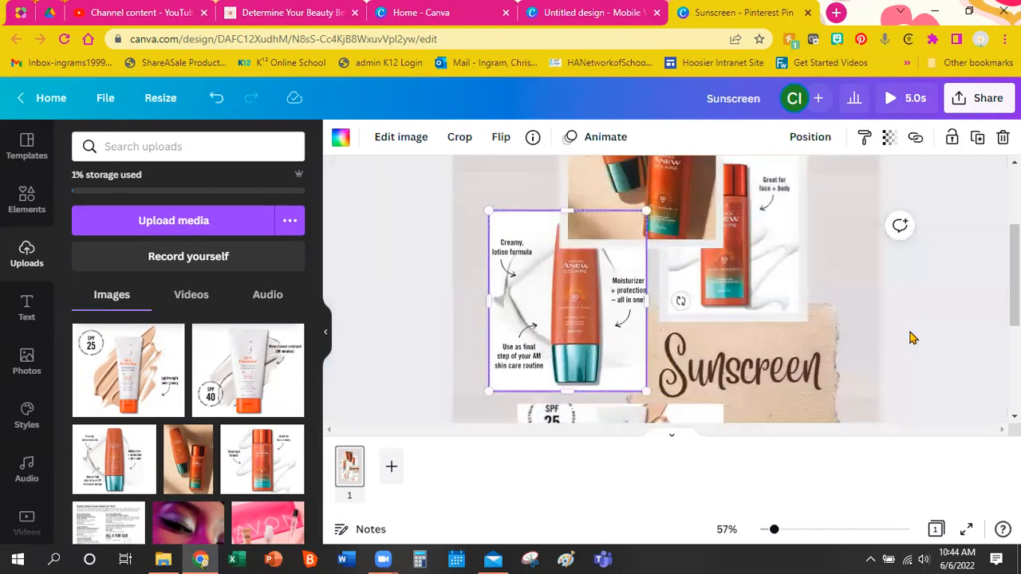
Recrop the SPF 25 photo downward and nudge the SPF 40 photo up-left in their frames.
scroll(905, 337, "down", 2)
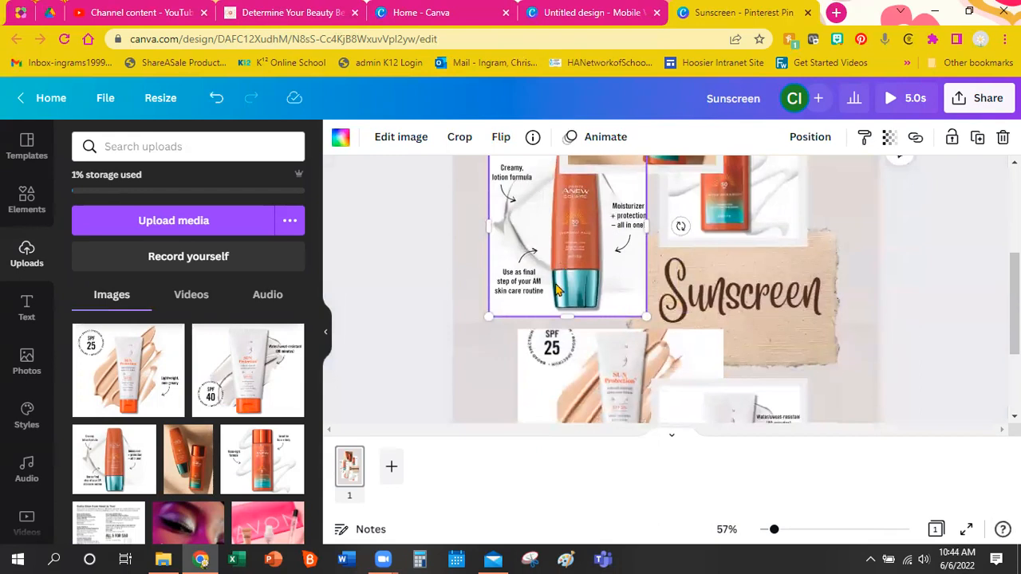
scroll(563, 240, "up", 2)
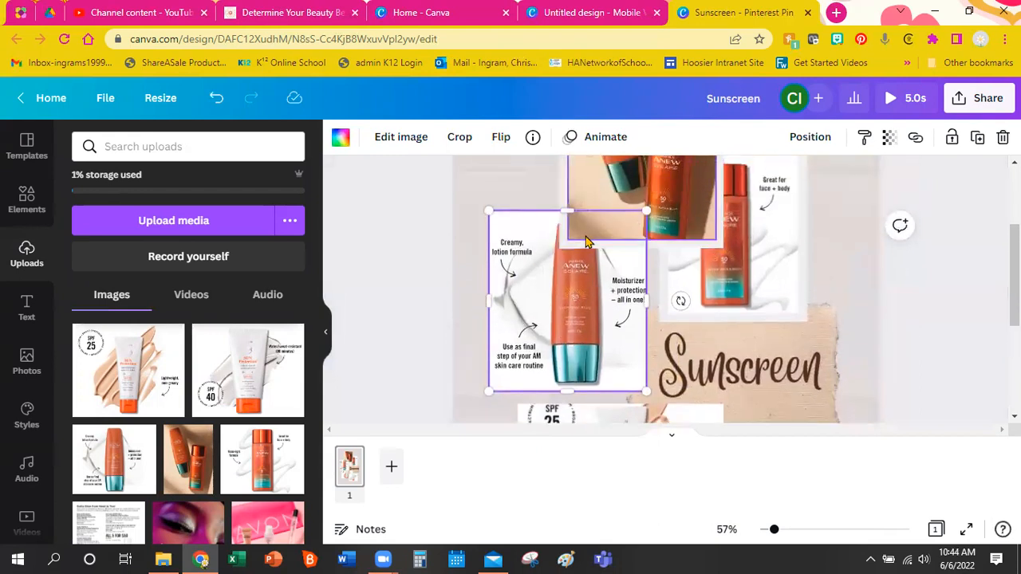
scroll(915, 322, "down", 4)
scroll(915, 323, "down", 2)
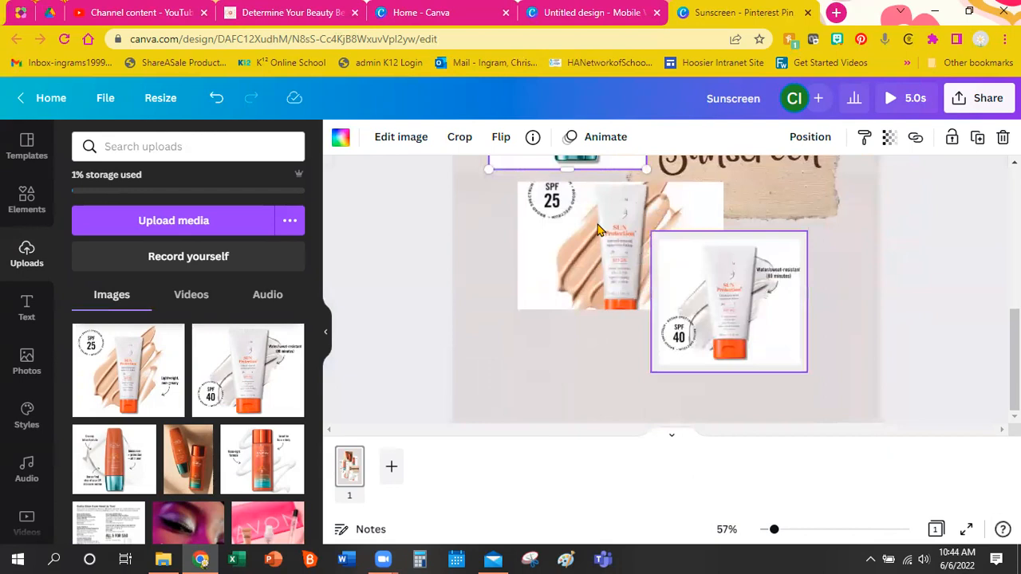
double_click(597, 224)
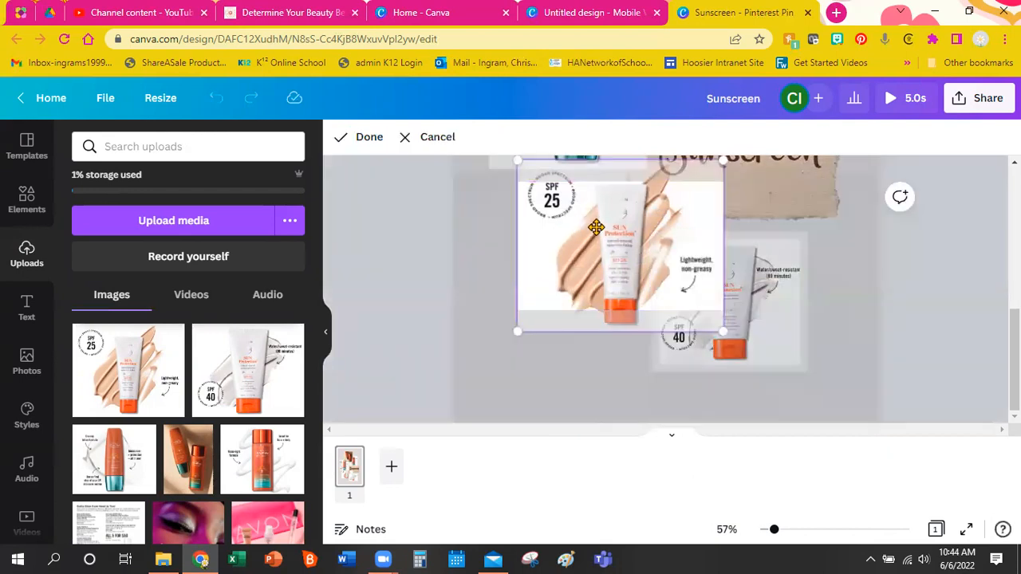
left_click_drag(597, 233, 597, 246)
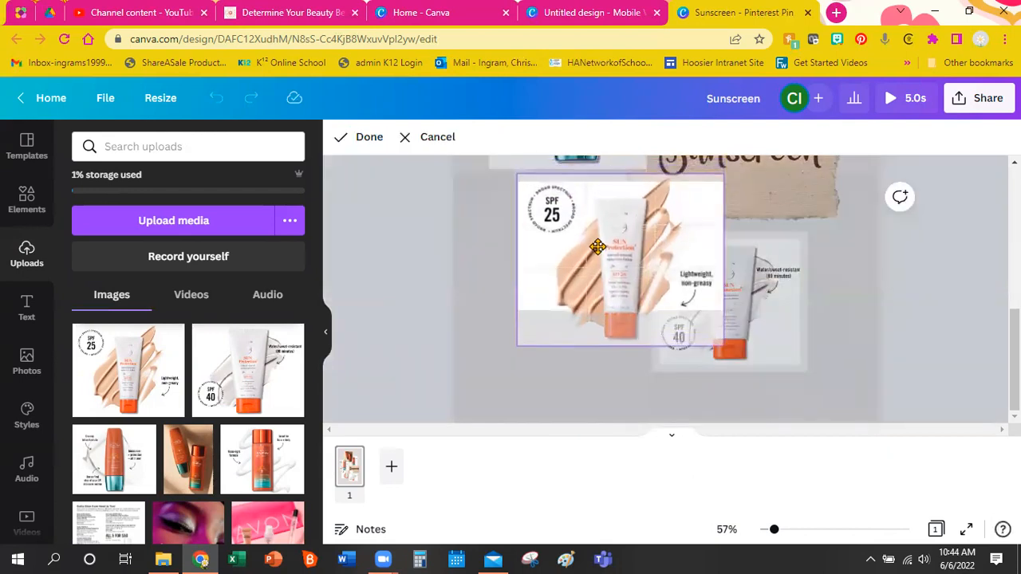
left_click(914, 301)
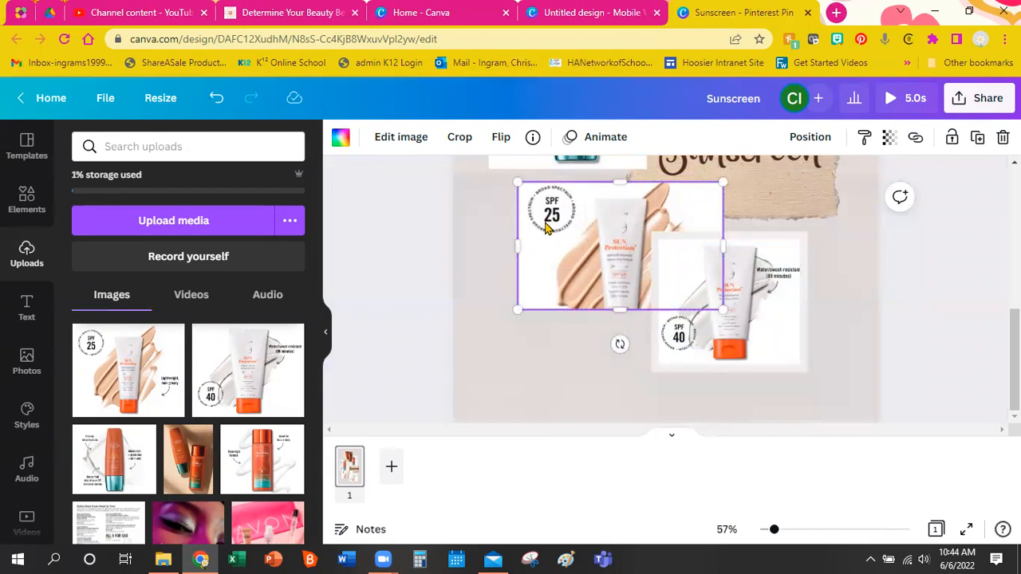
left_click(783, 341)
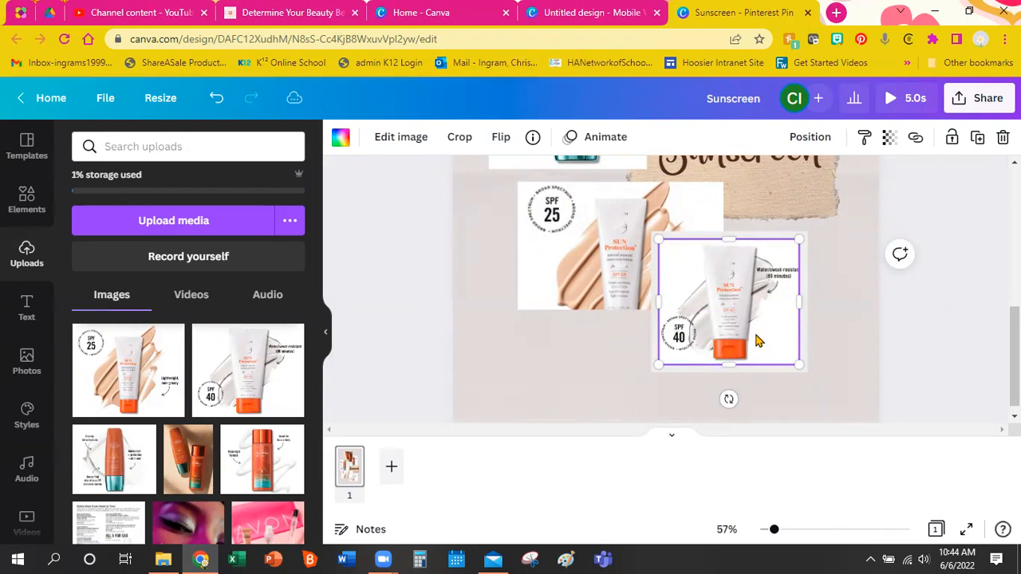
double_click(753, 341)
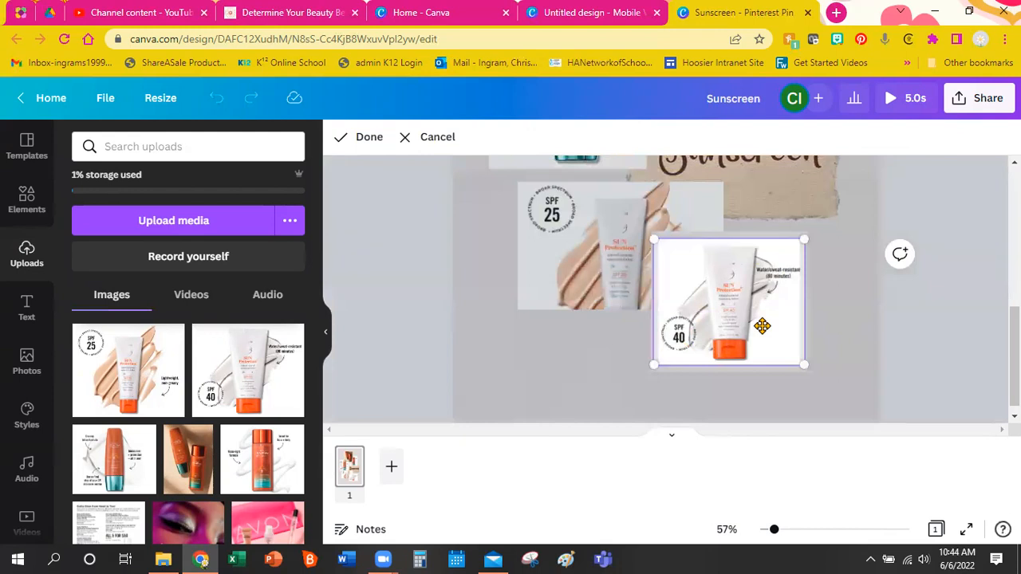
left_click_drag(761, 325, 758, 324)
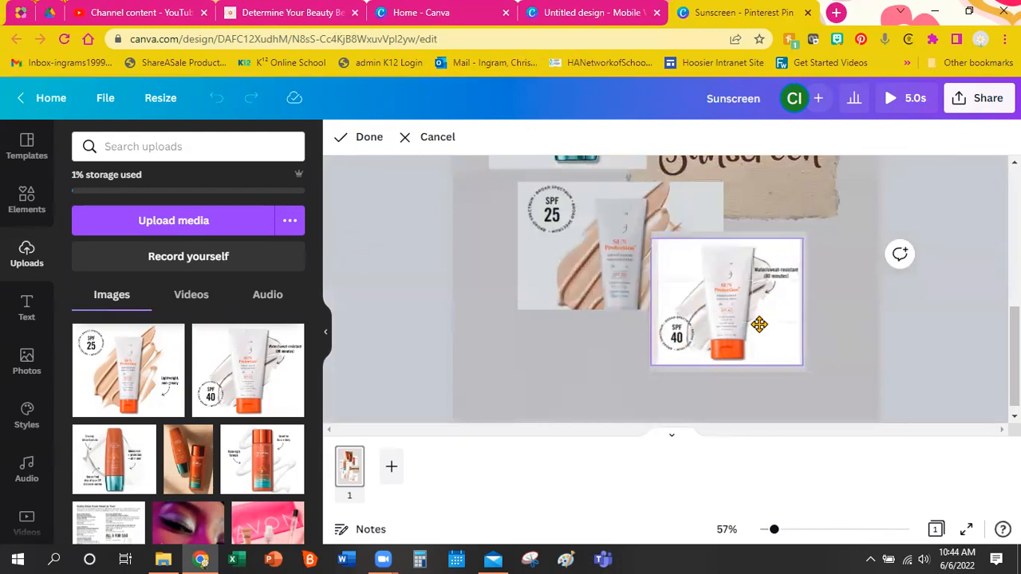
left_click(873, 353)
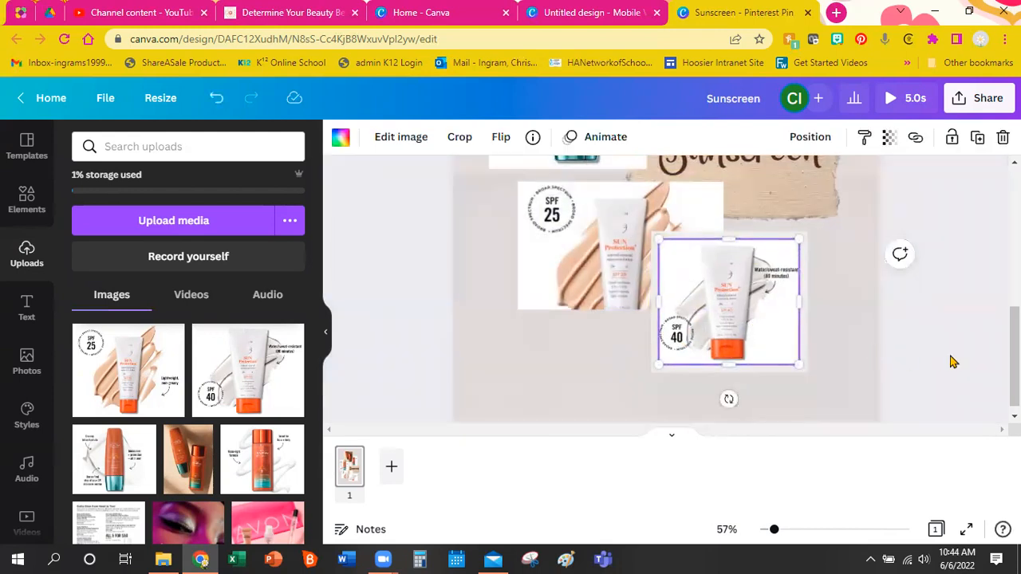
left_click(950, 360)
scroll(944, 359, "up", 3)
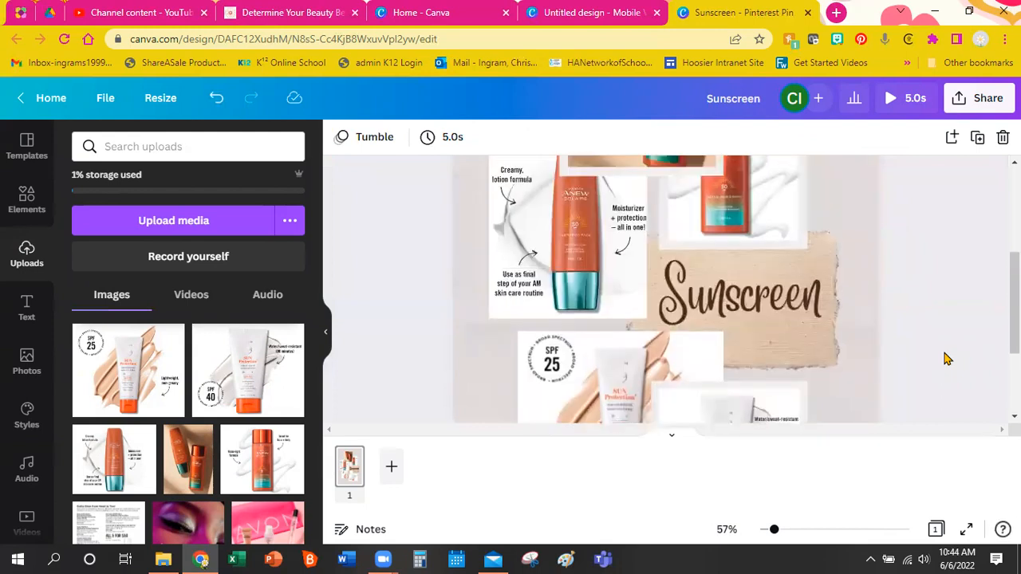
Zoom out to 22%, preview the animated Sunscreen pin twice, then open the 5.0s page timing.
scroll(944, 359, "down", 3)
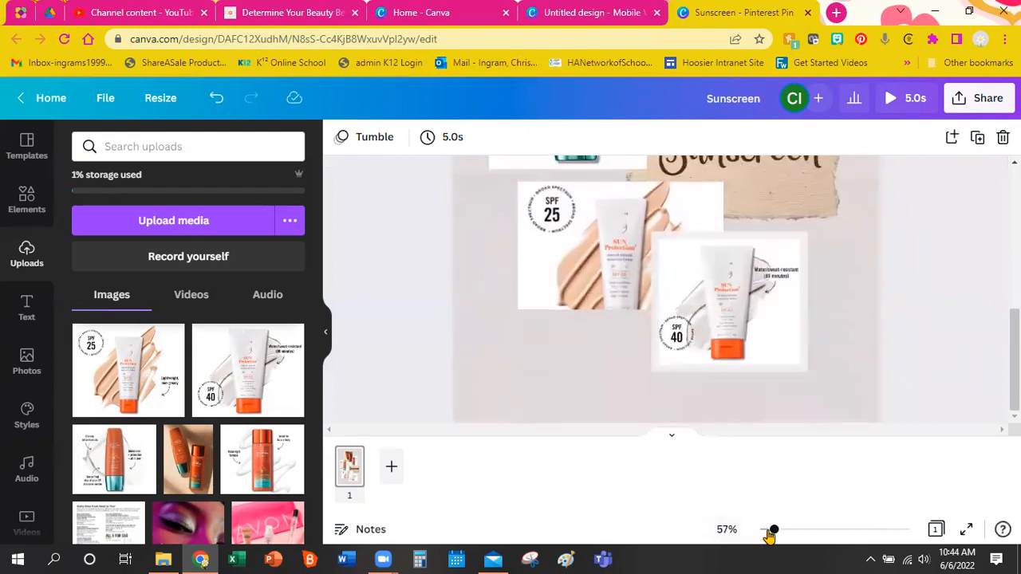
left_click_drag(772, 531, 766, 531)
scroll(900, 375, "up", 2)
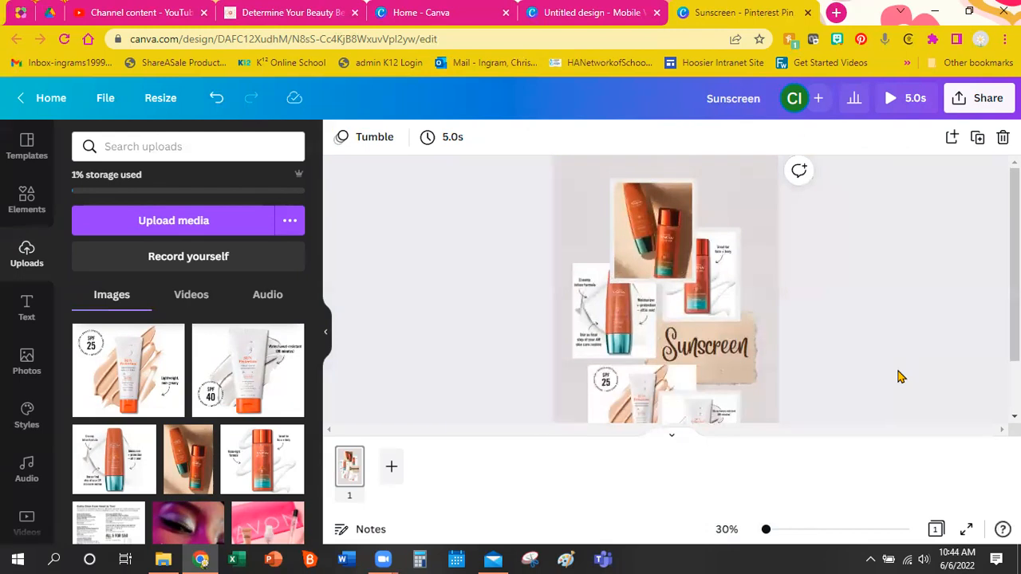
left_click_drag(767, 531, 763, 531)
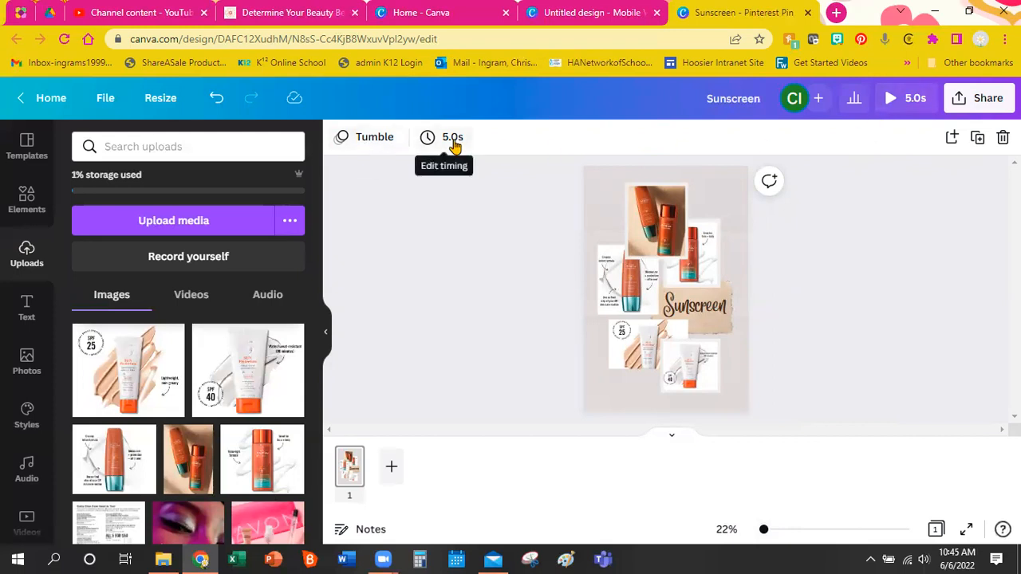
left_click(892, 99)
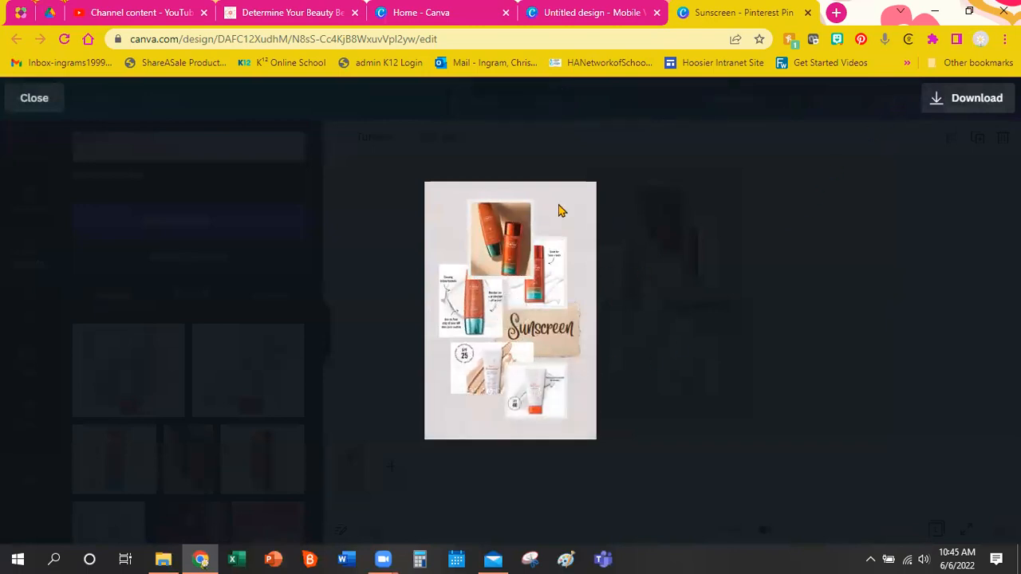
left_click(32, 99)
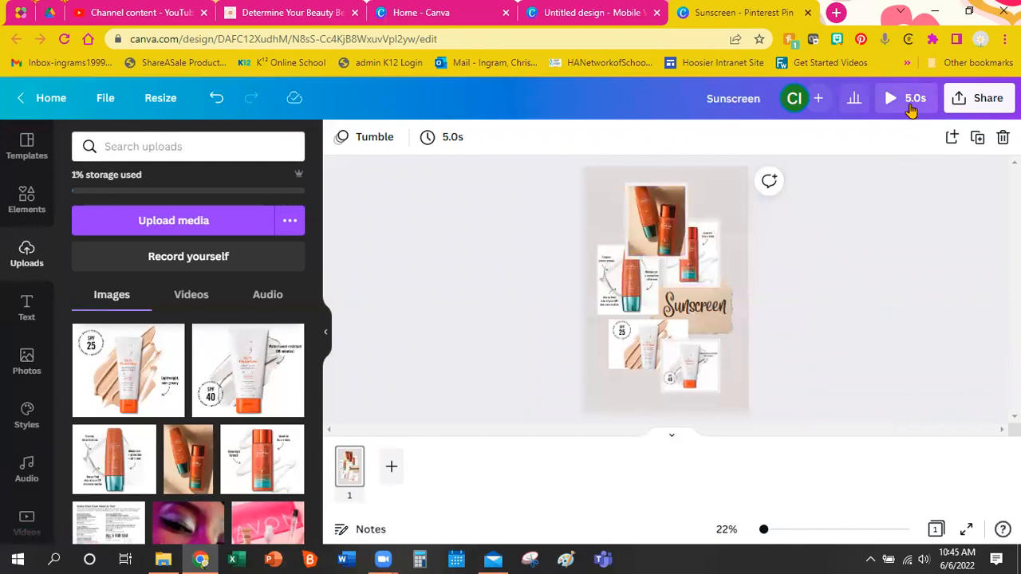
left_click(911, 109)
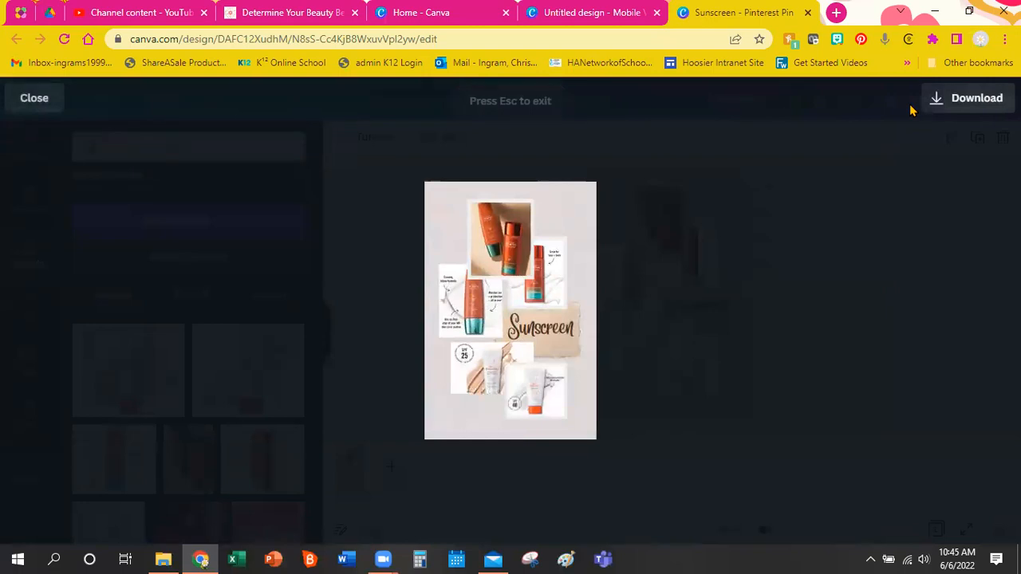
left_click(25, 109)
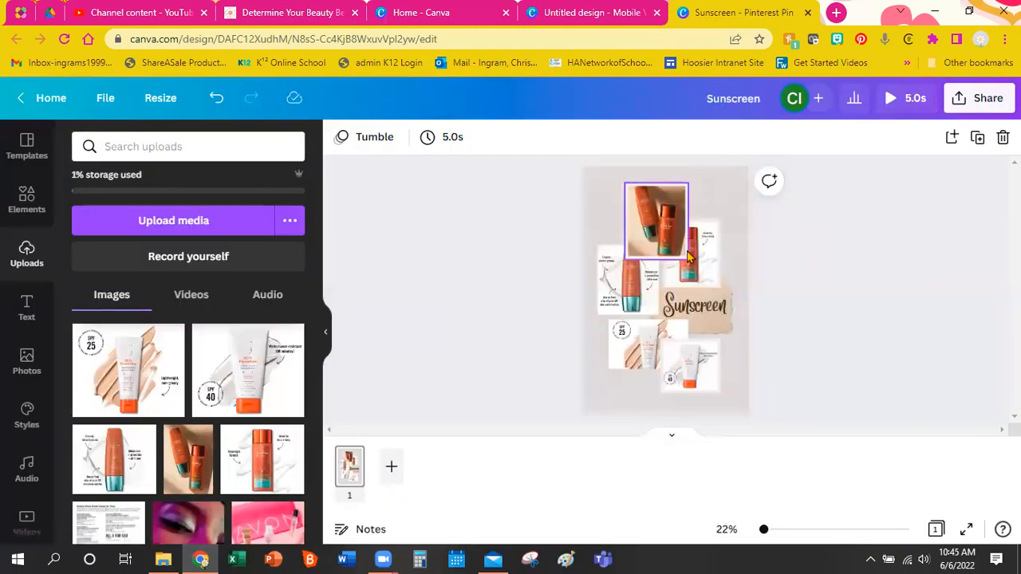
left_click(448, 149)
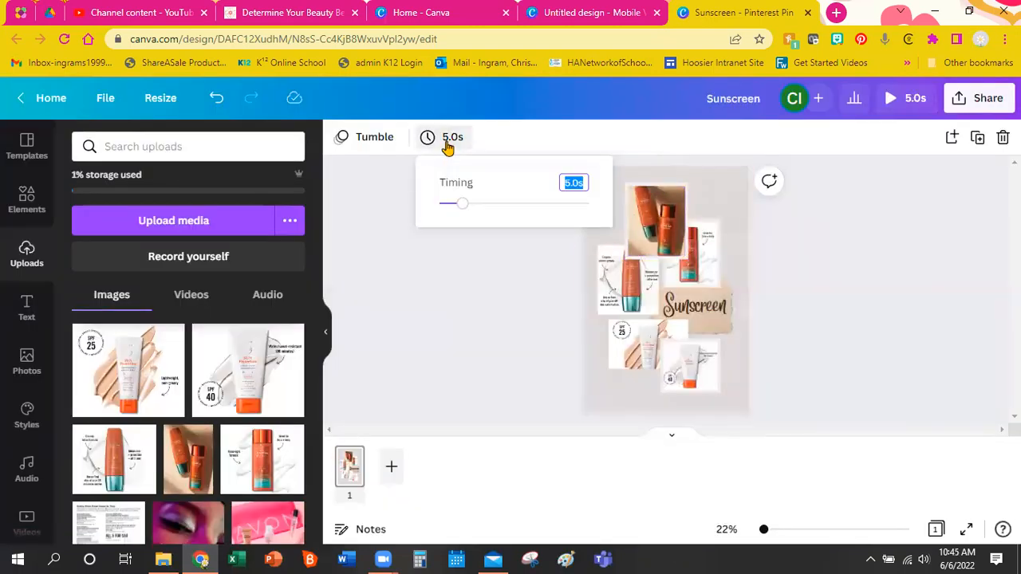
Try page durations of 10 and then 15 seconds, previewing the animation each time.
left_click_drag(461, 204, 486, 205)
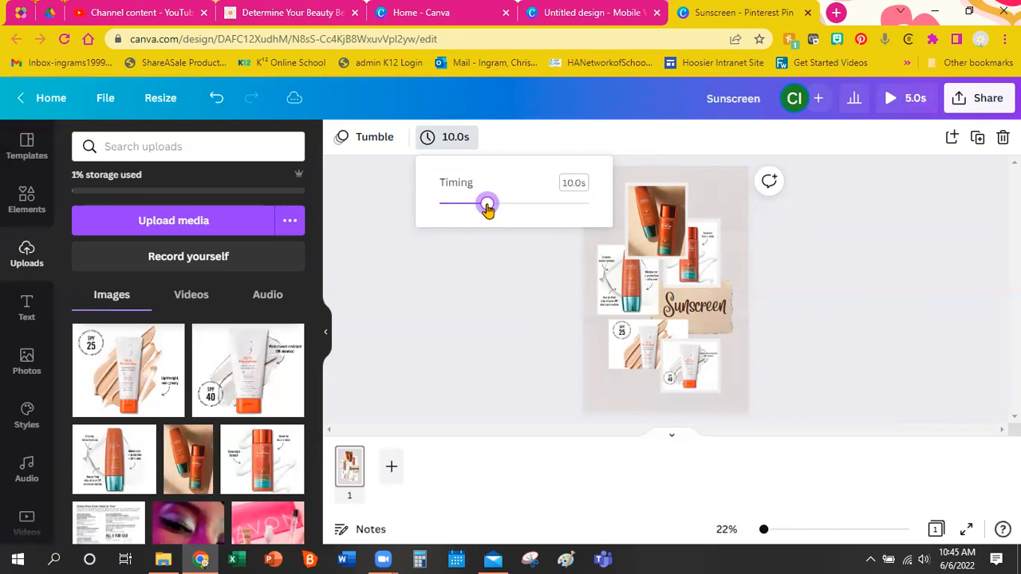
left_click(889, 275)
left_click(904, 99)
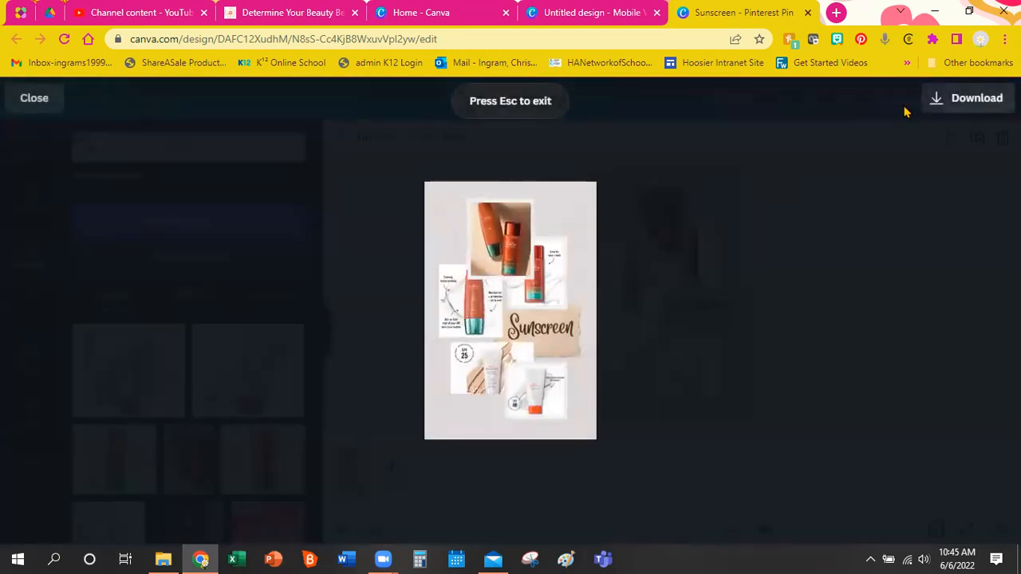
left_click(36, 101)
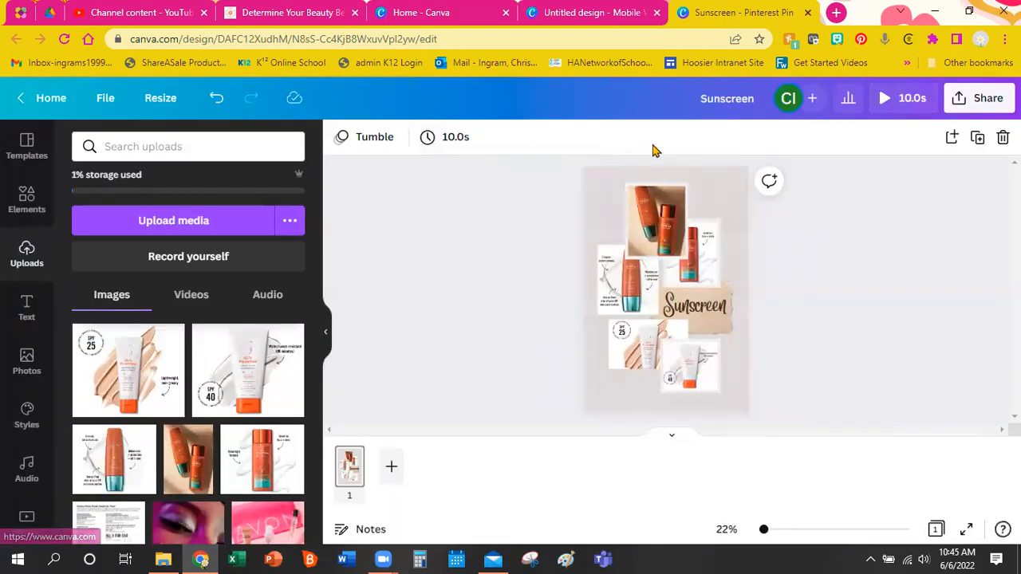
left_click(451, 140)
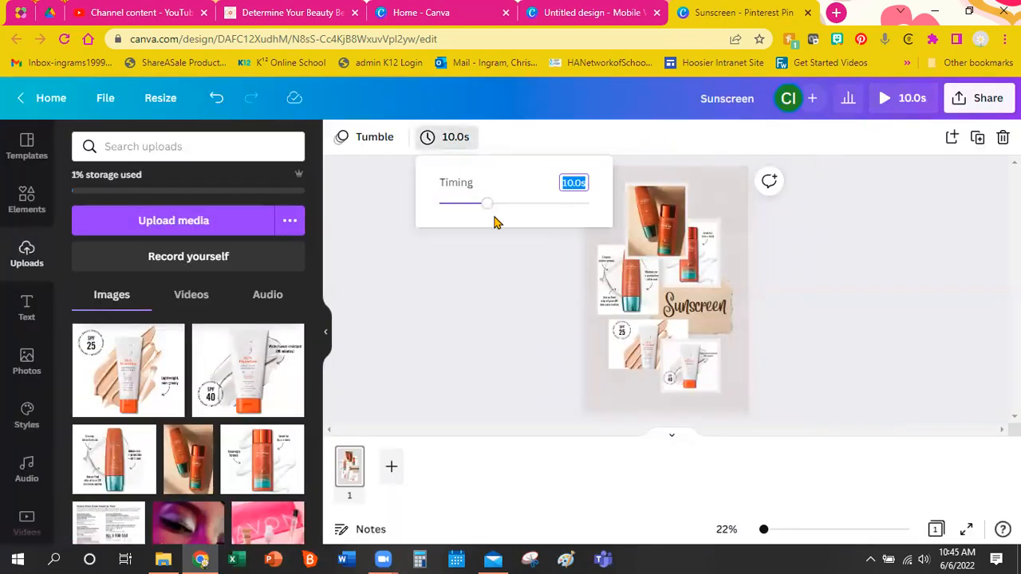
left_click_drag(489, 212, 512, 207)
left_click(515, 298)
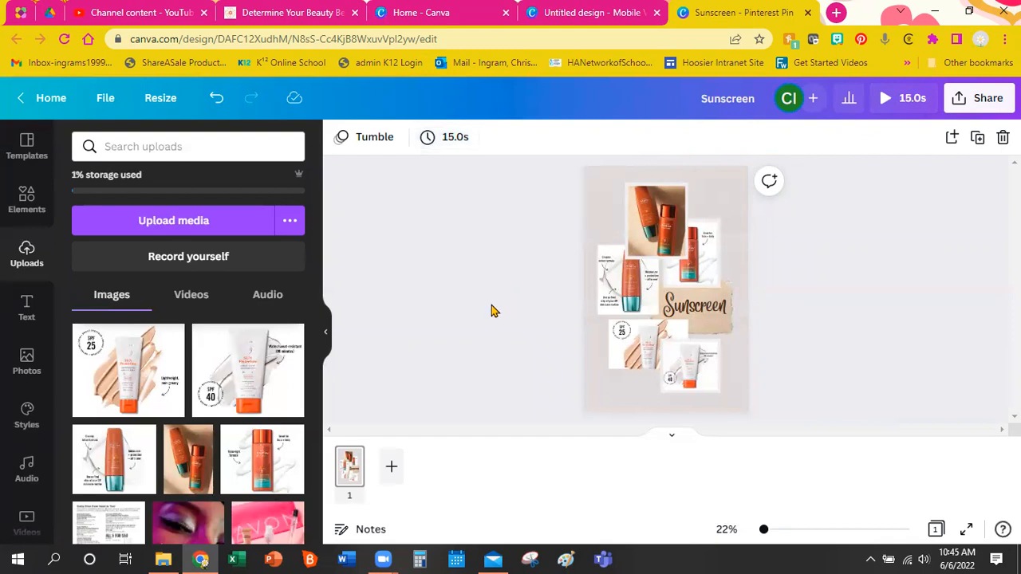
left_click(897, 98)
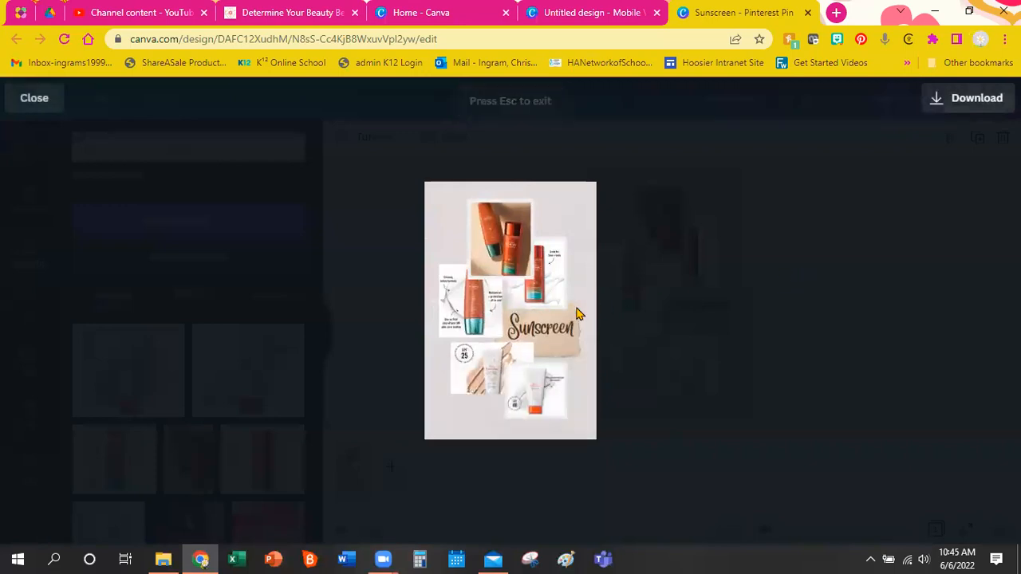
mouse_move(579, 313)
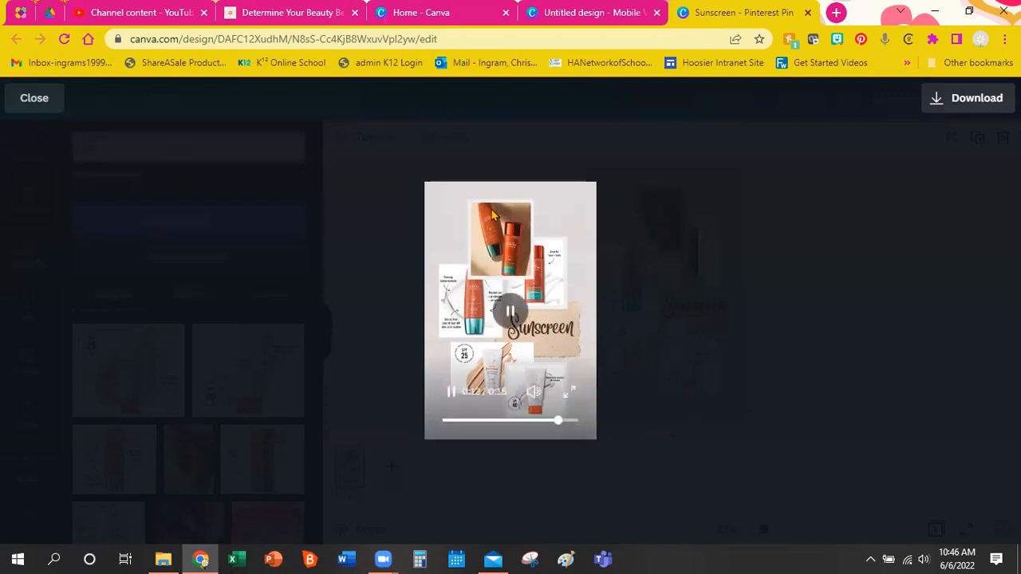
left_click(32, 97)
Shorten the page duration to 6.0 seconds.
left_click(460, 150)
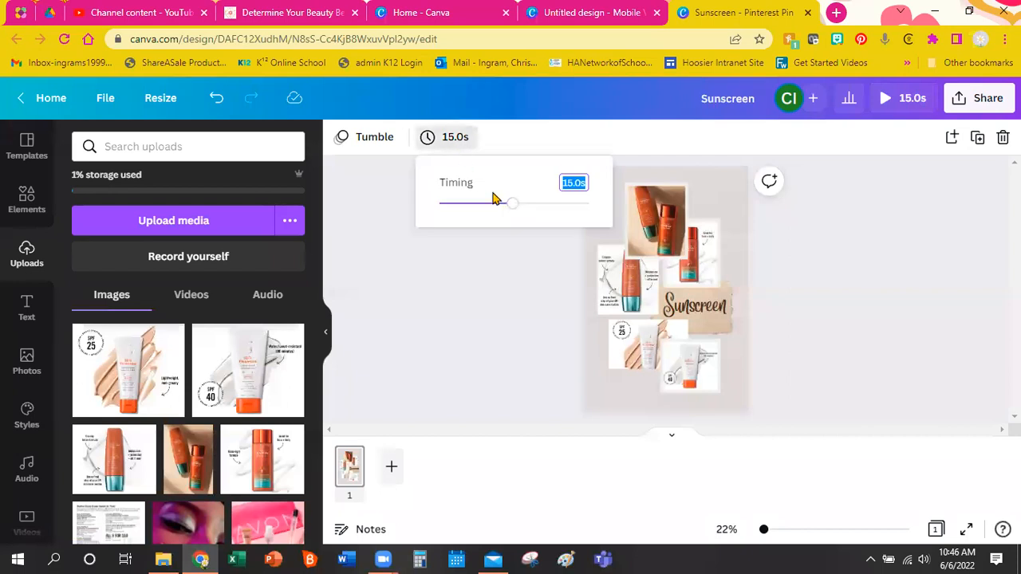
left_click_drag(512, 210, 466, 206)
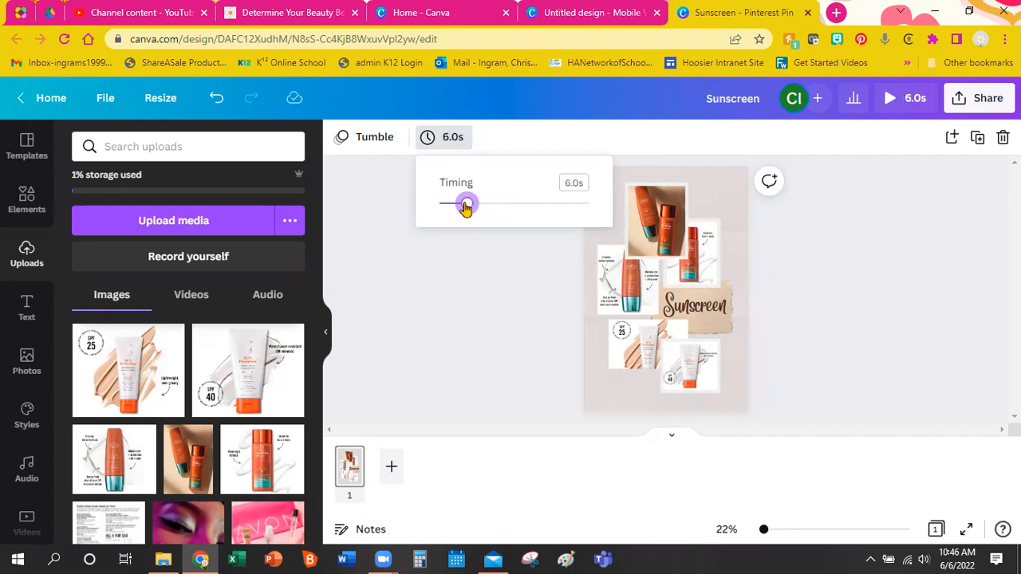
left_click(482, 349)
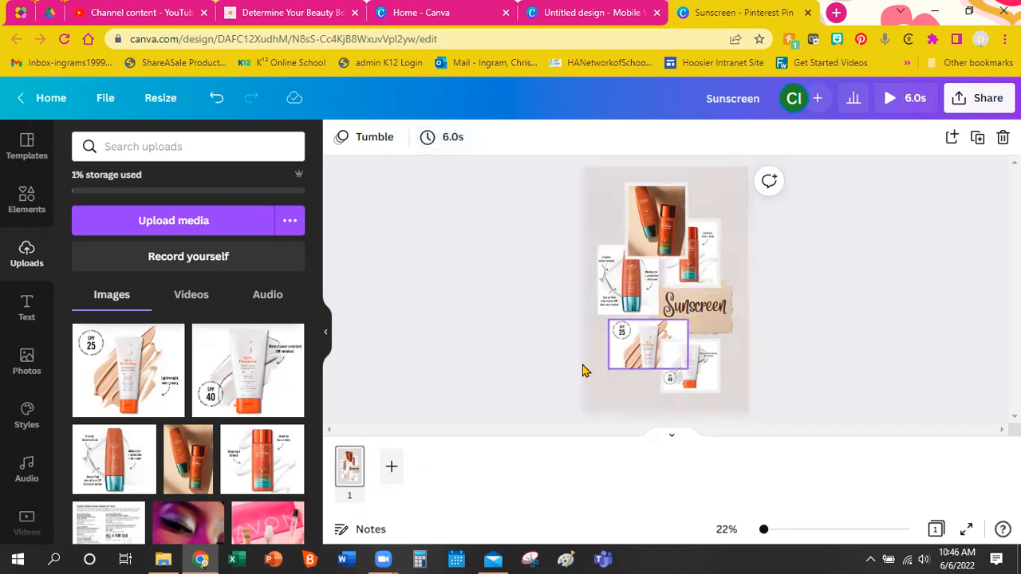
Duplicate page 1 and then page 2 so the pin has three pages.
right_click(348, 472)
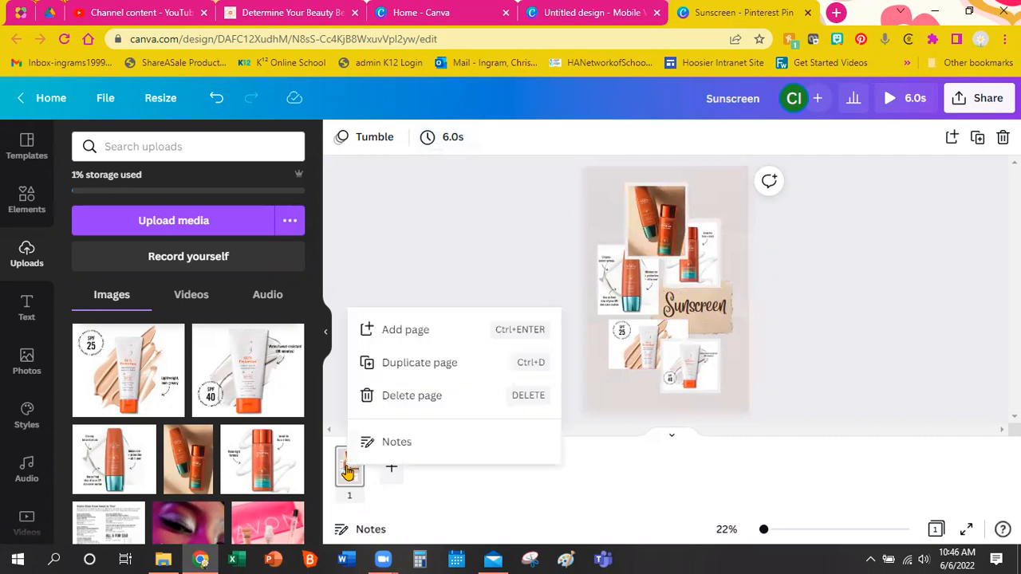
left_click(381, 377)
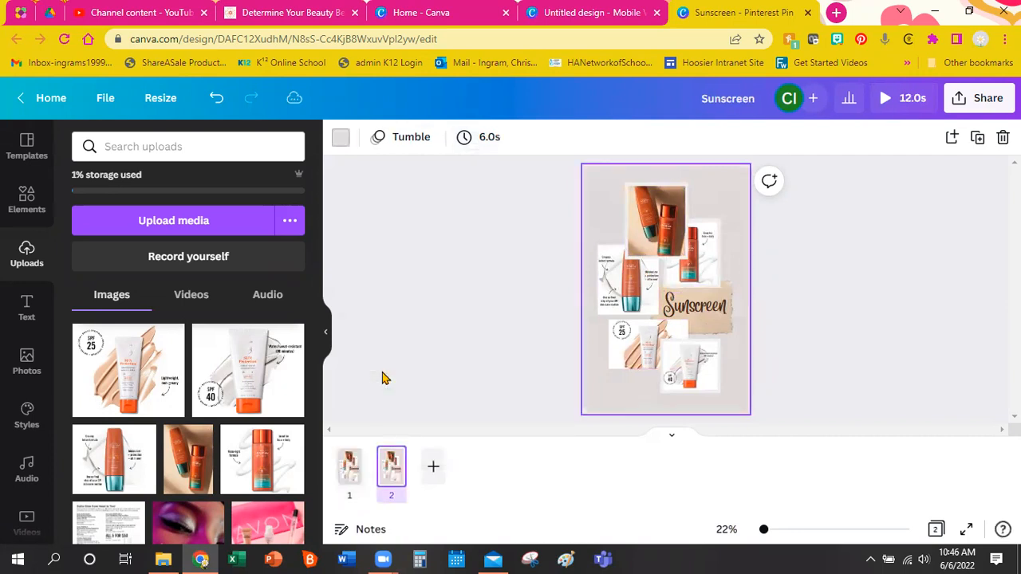
right_click(393, 472)
left_click(503, 373)
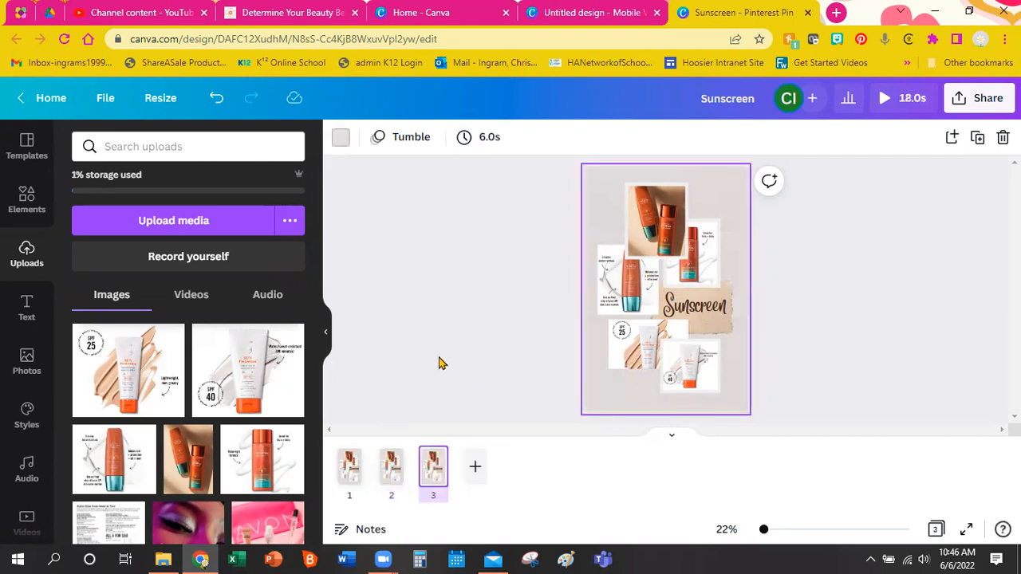
left_click(345, 469)
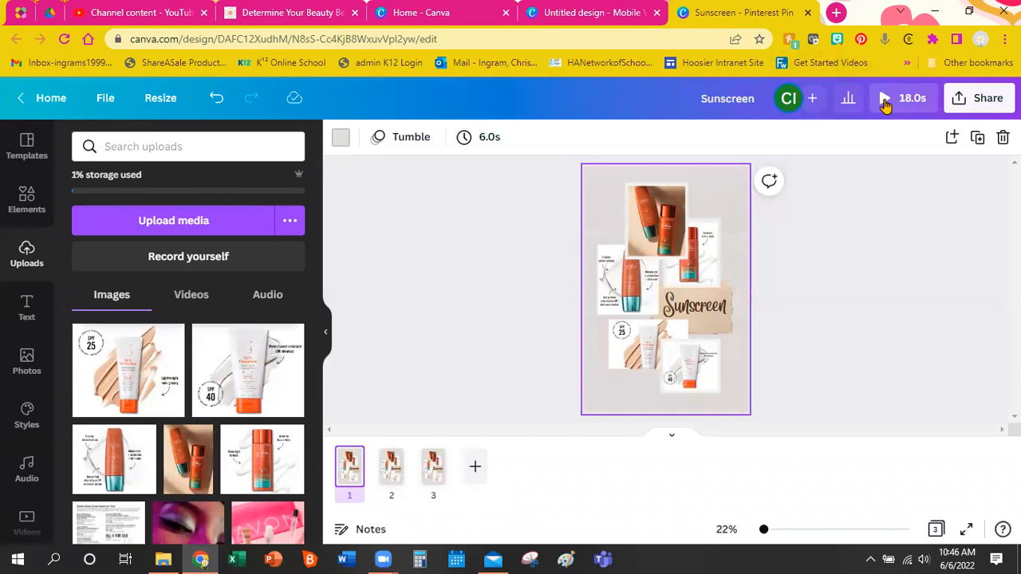
Play the 18-second three-page preview, then glance at the sharing options.
left_click(884, 98)
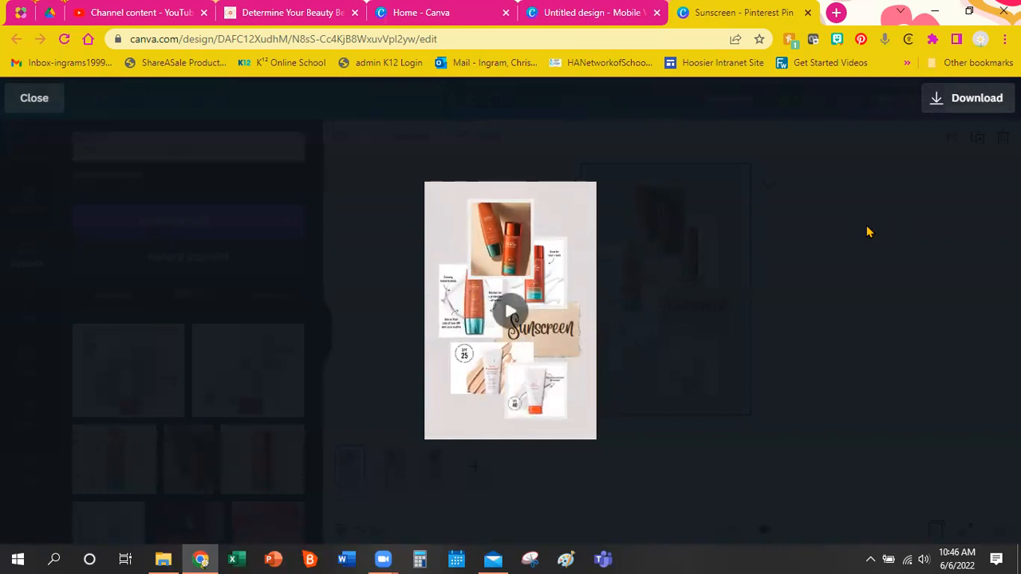
left_click(34, 98)
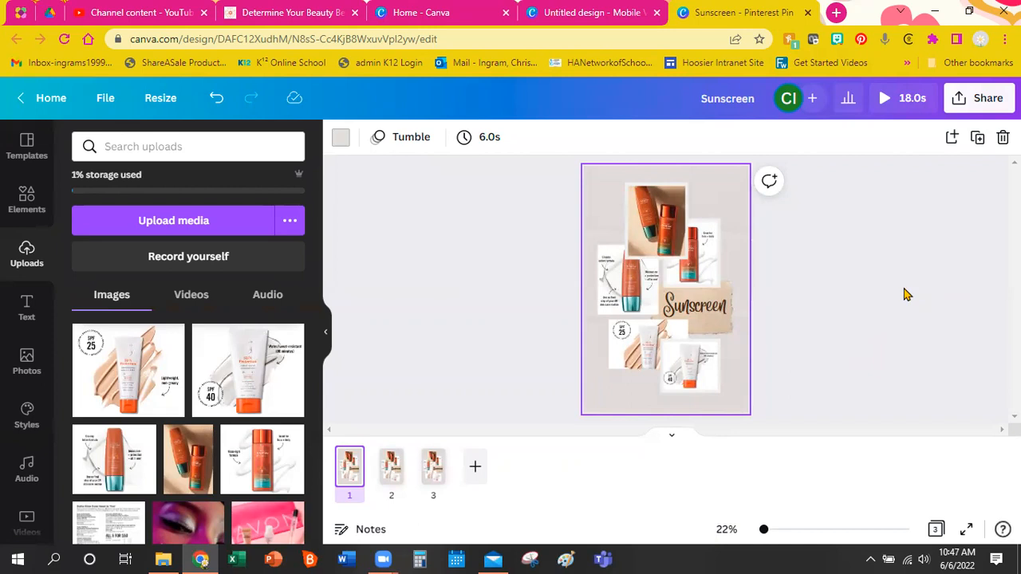
left_click(980, 102)
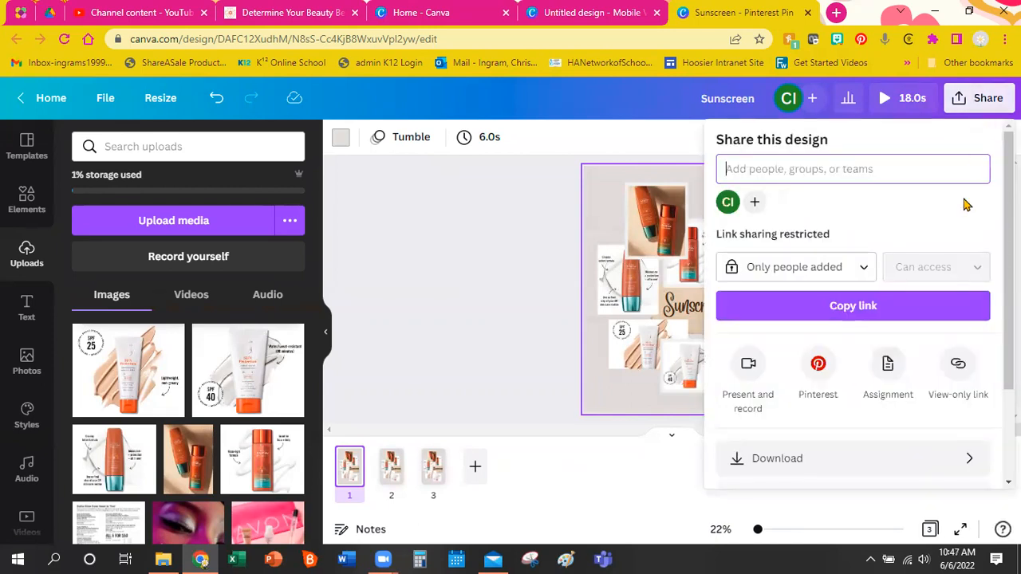
left_click(437, 233)
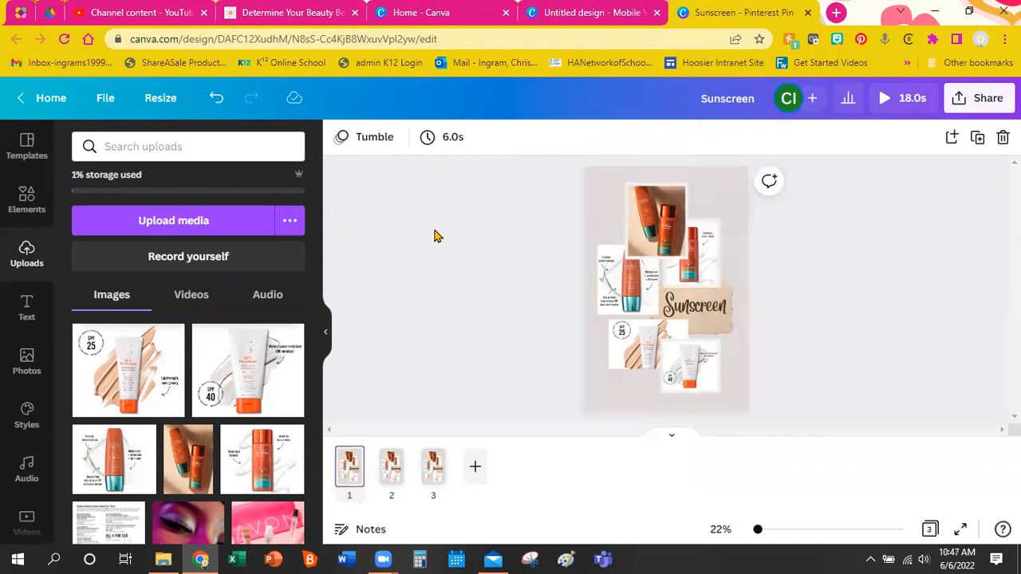
Add 'A Short Stop in Rio' from the Summer > Beach music filters.
left_click(26, 478)
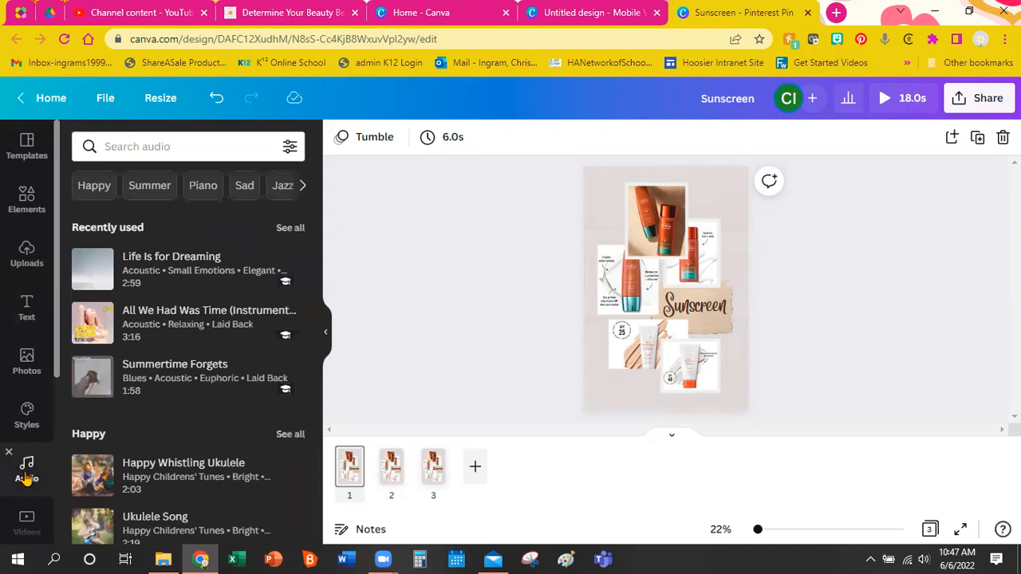
mouse_move(195, 285)
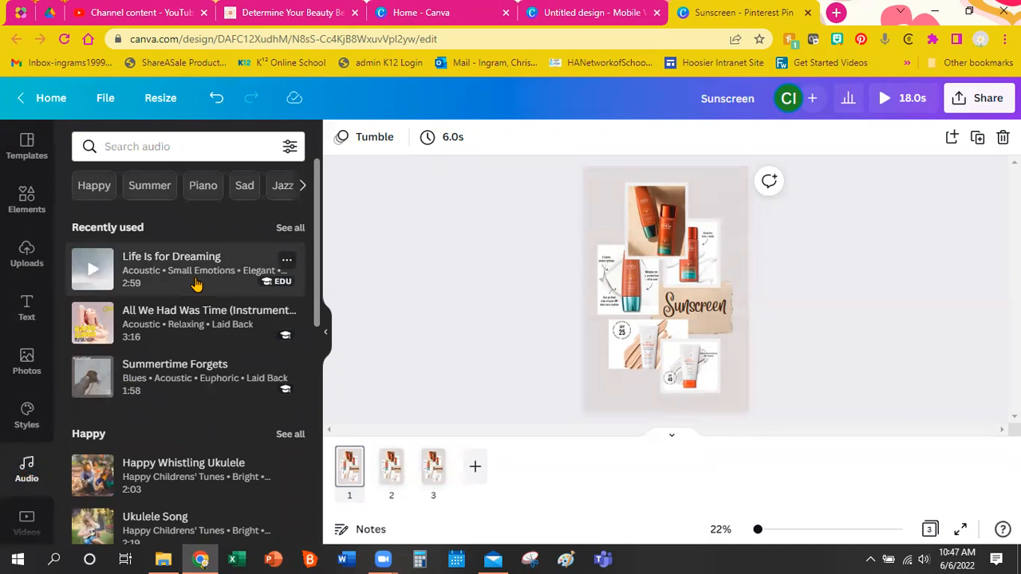
left_click(135, 188)
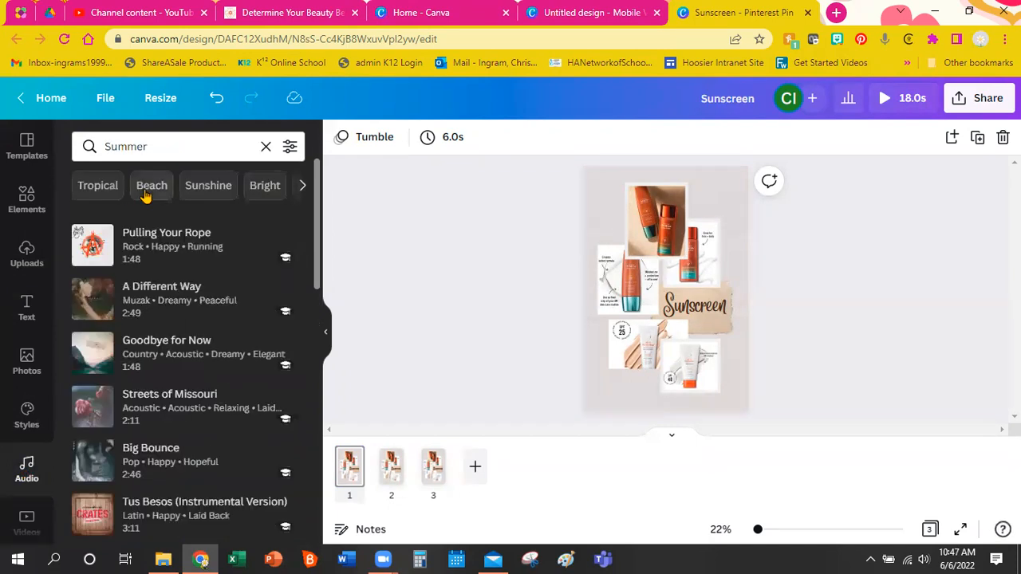
left_click(163, 189)
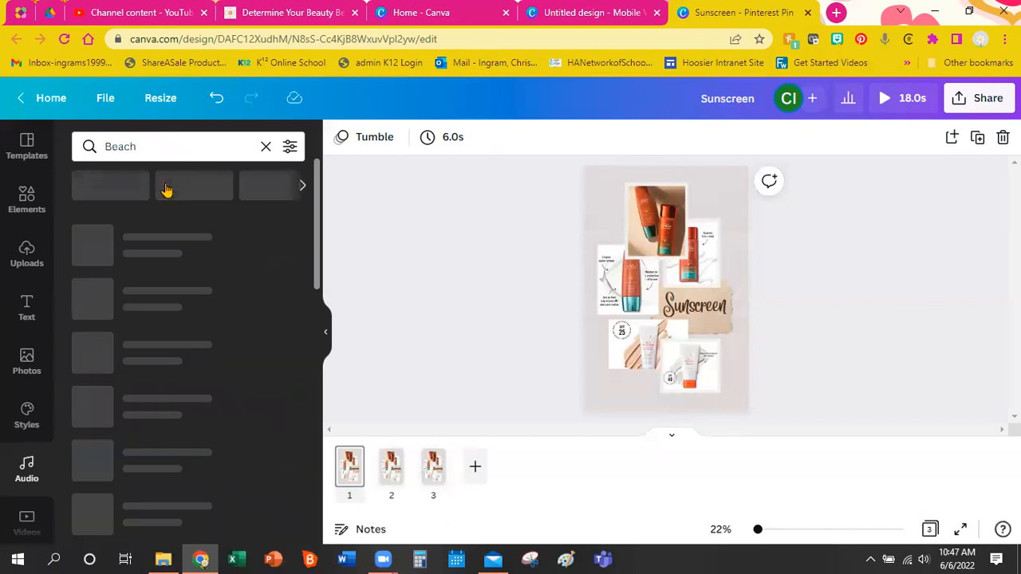
mouse_move(192, 255)
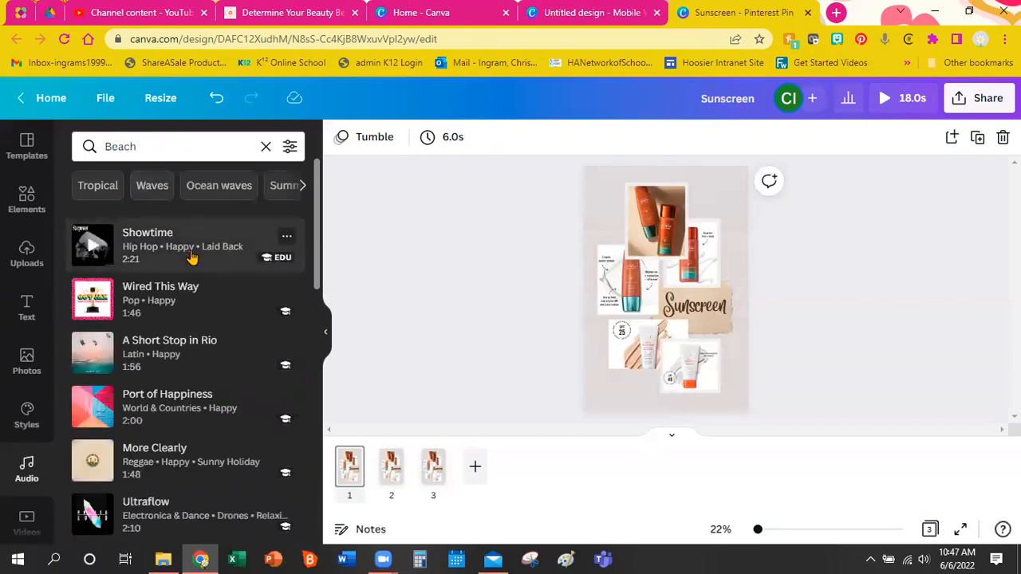
left_click(210, 371)
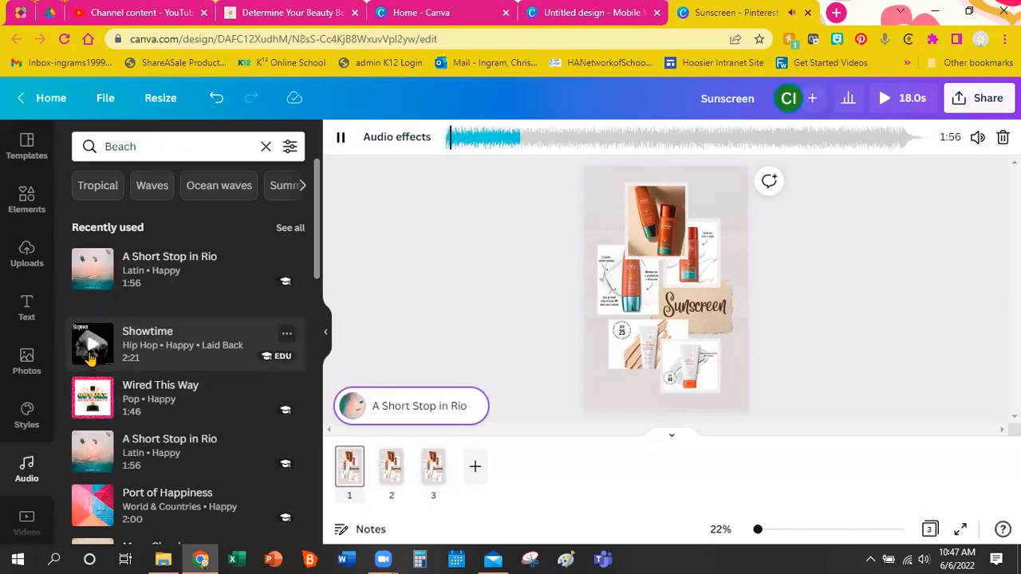
Sample the Showtime track, then play the video preview with music.
left_click(285, 337)
left_click(142, 359)
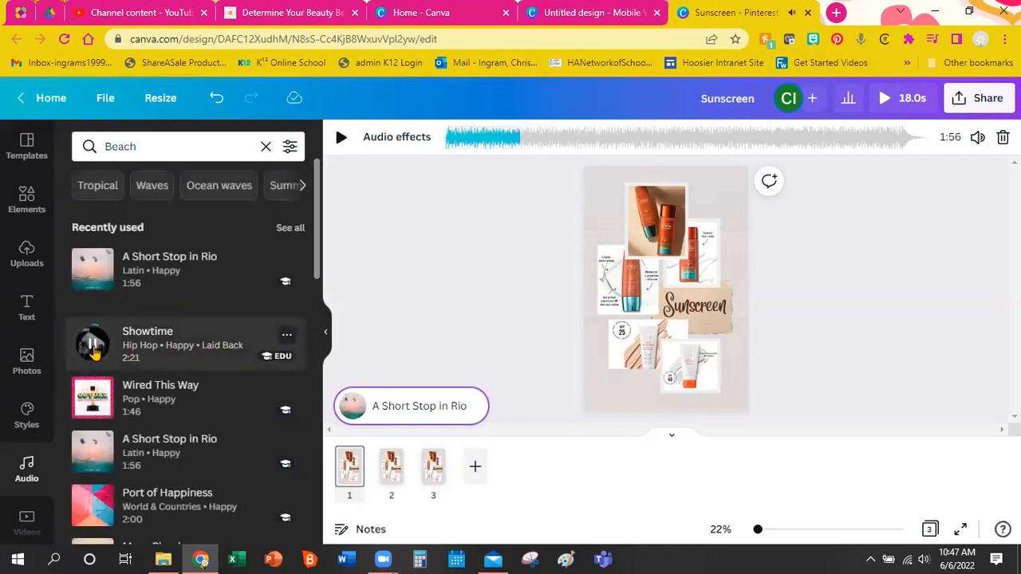
left_click(185, 355)
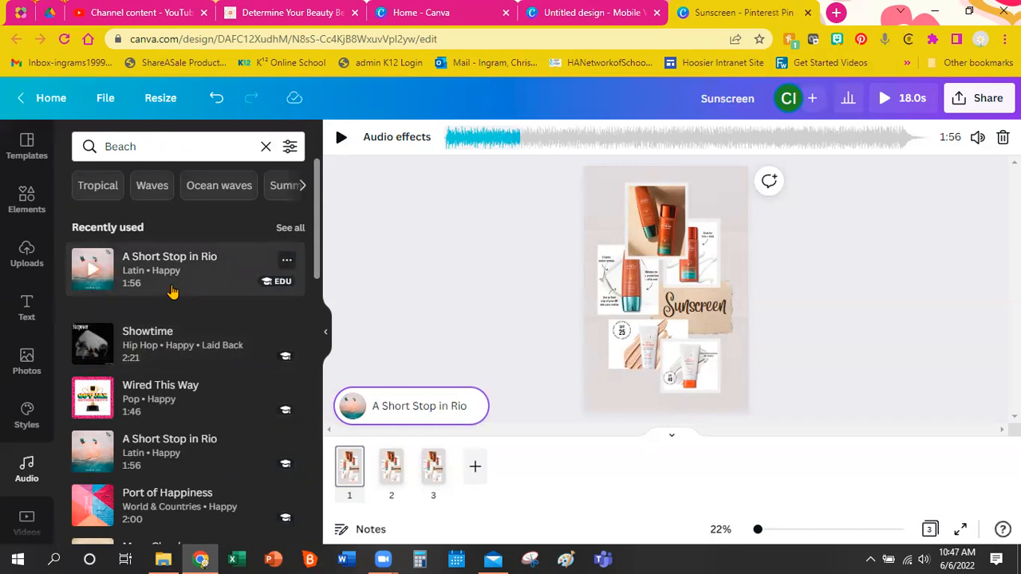
left_click(501, 316)
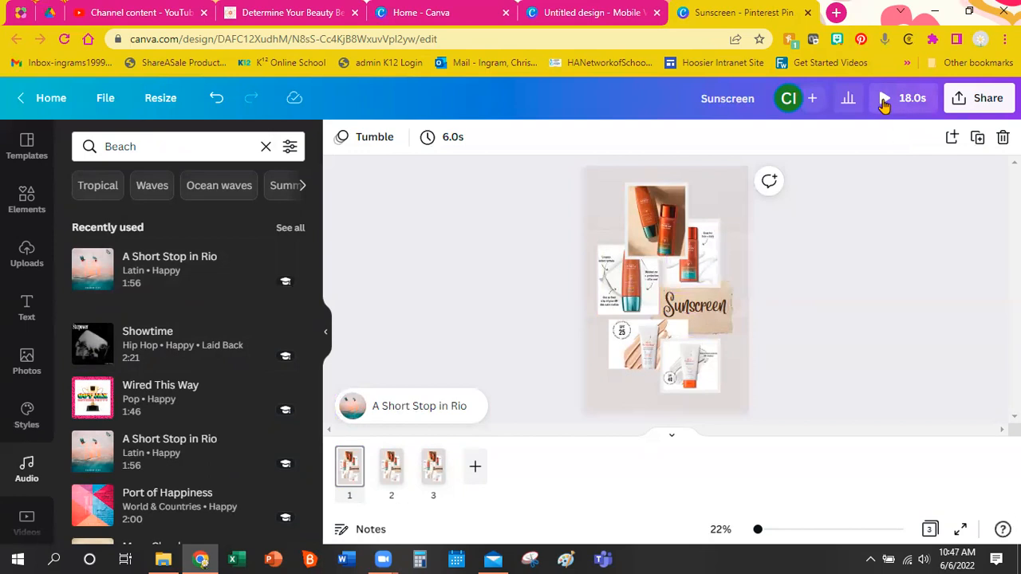
left_click(902, 98)
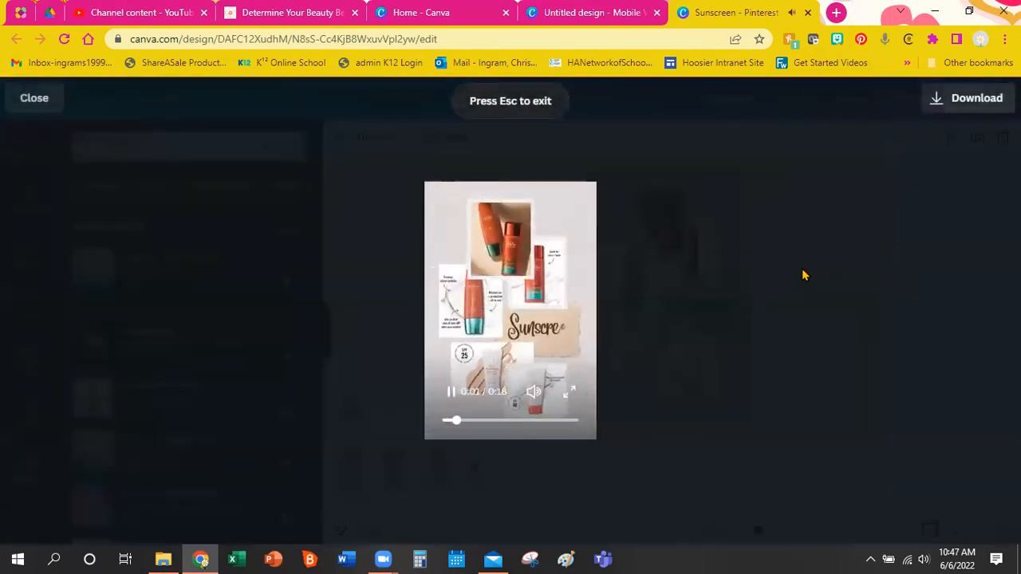
Lower the playback volume and exit the full-screen preview.
key("XF86AudioLowerVolume")
key("XF86AudioLowerVolume")
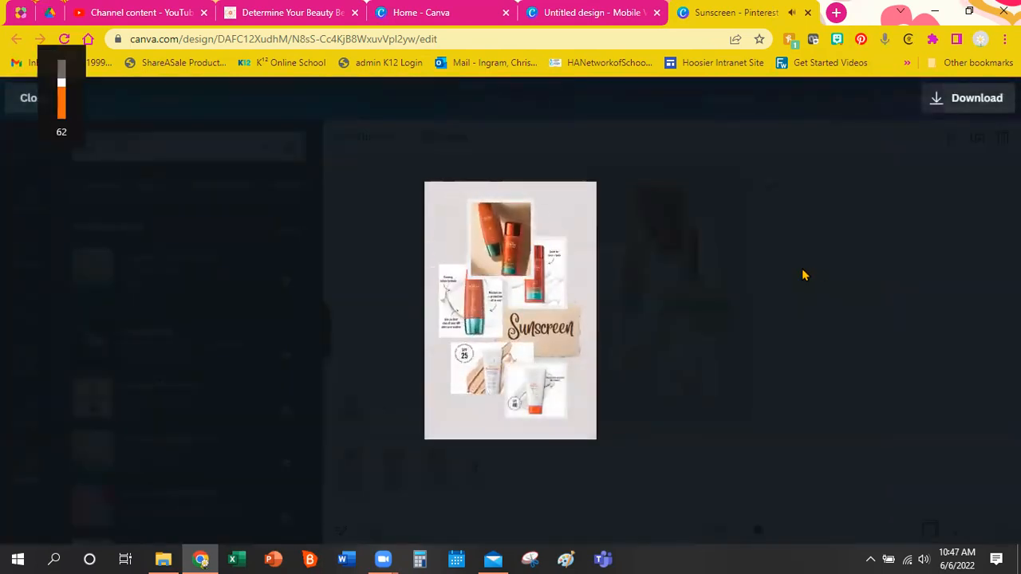
key("XF86AudioLowerVolume")
key("XF86AudioLowerVolume")
key("XF86AudioLowerVolume")
key("XF86AudioLowerVolume")
key("XF86AudioLowerVolume")
key("XF86AudioLowerVolume")
key("XF86AudioLowerVolume")
key("XF86AudioLowerVolume")
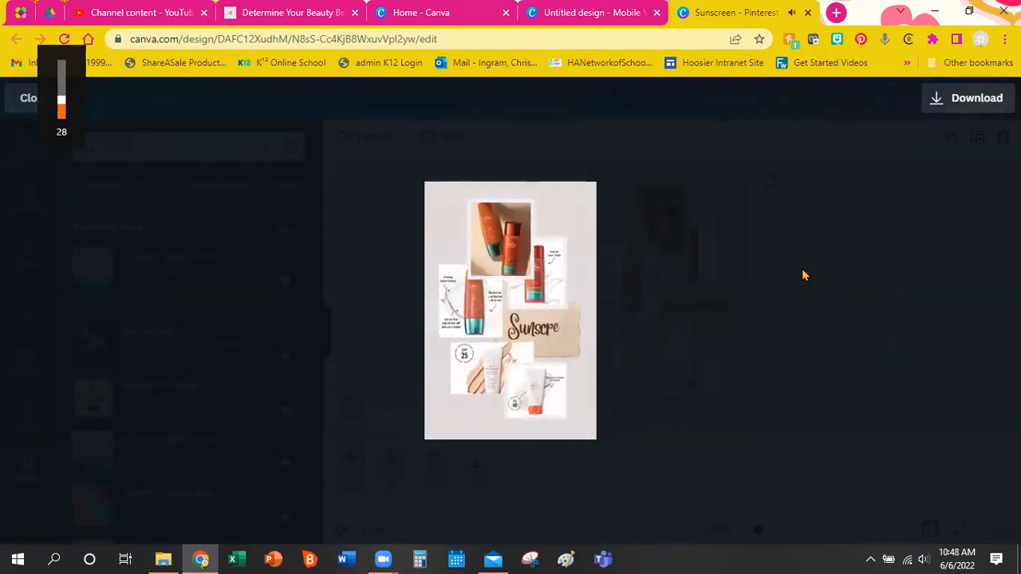
key("Escape")
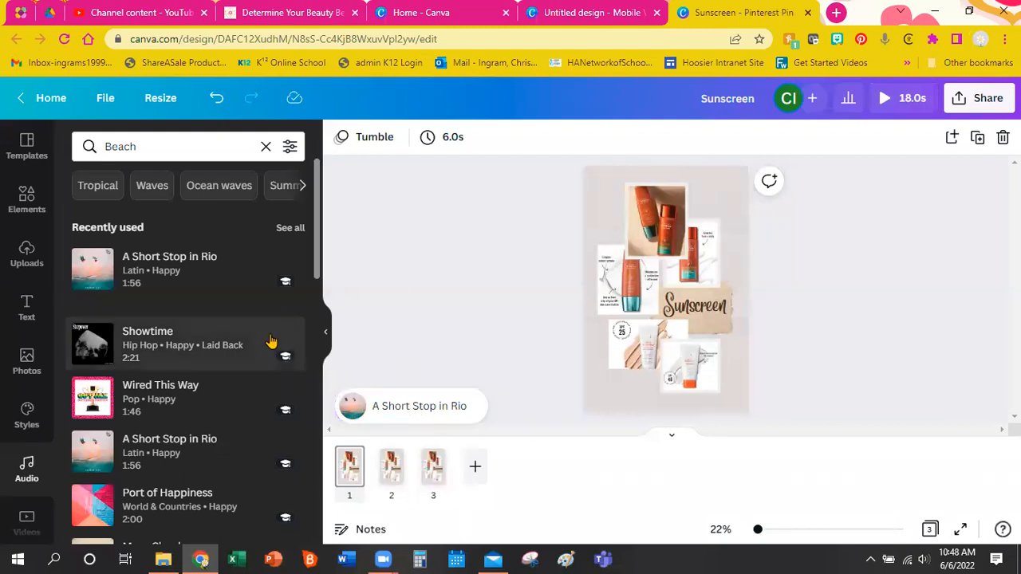
Collapse the audio side panel to widen the workspace.
scroll(264, 338, "down", 8)
scroll(257, 349, "down", 8)
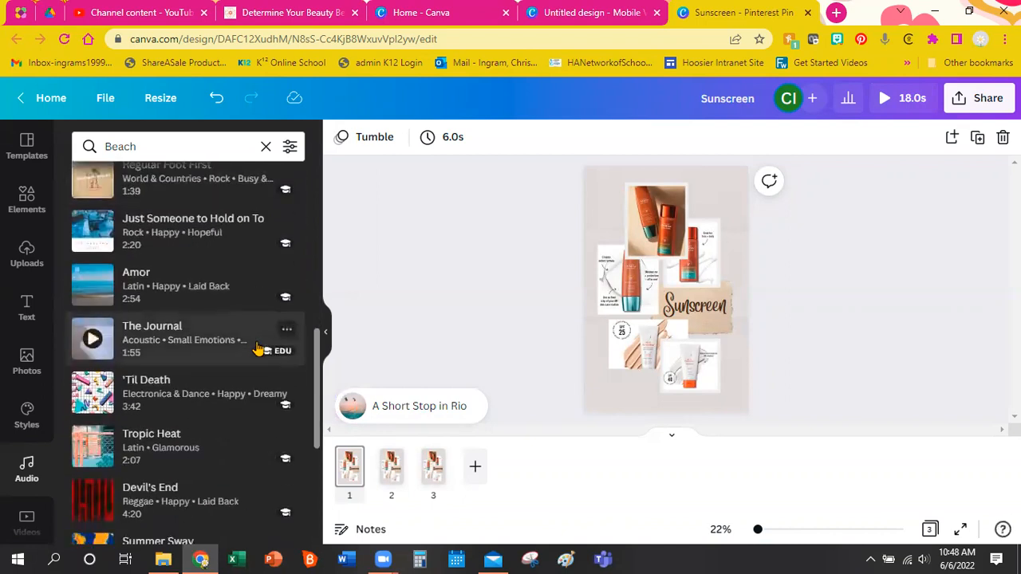
scroll(257, 348, "up", 7)
scroll(257, 349, "up", 8)
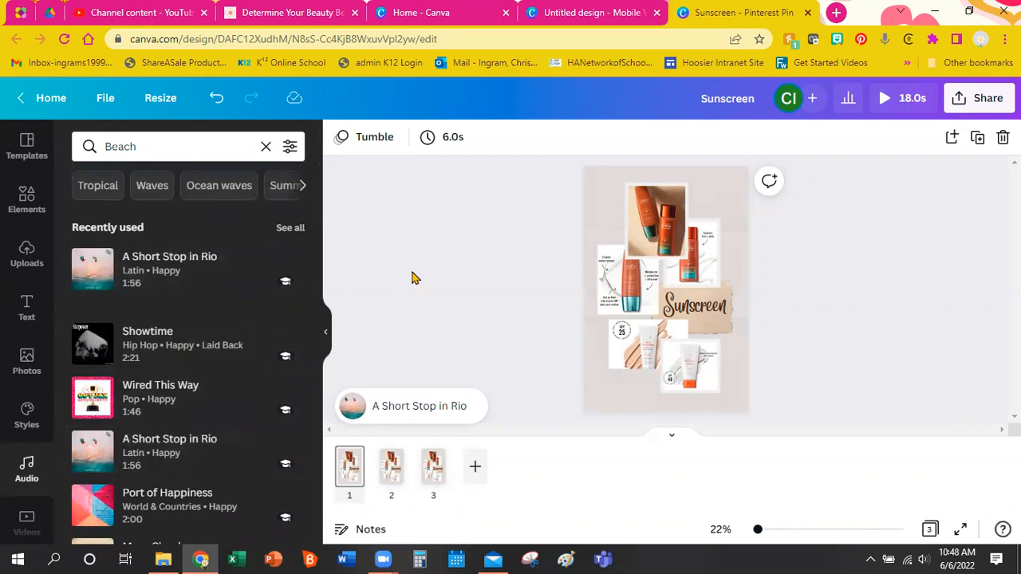
left_click(326, 332)
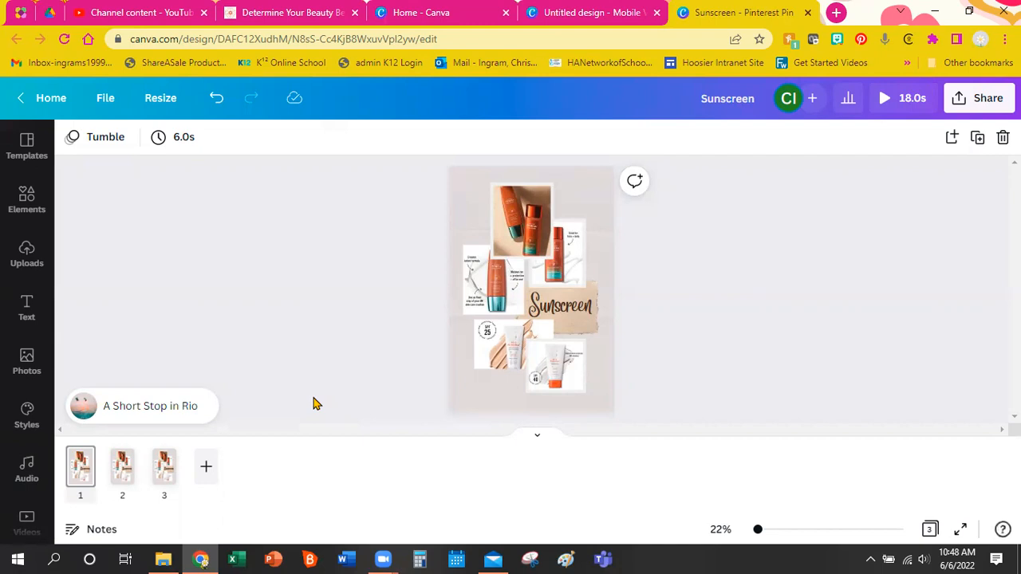
Browse the Share menu's social-platform options, then return to the main share menu.
left_click(964, 97)
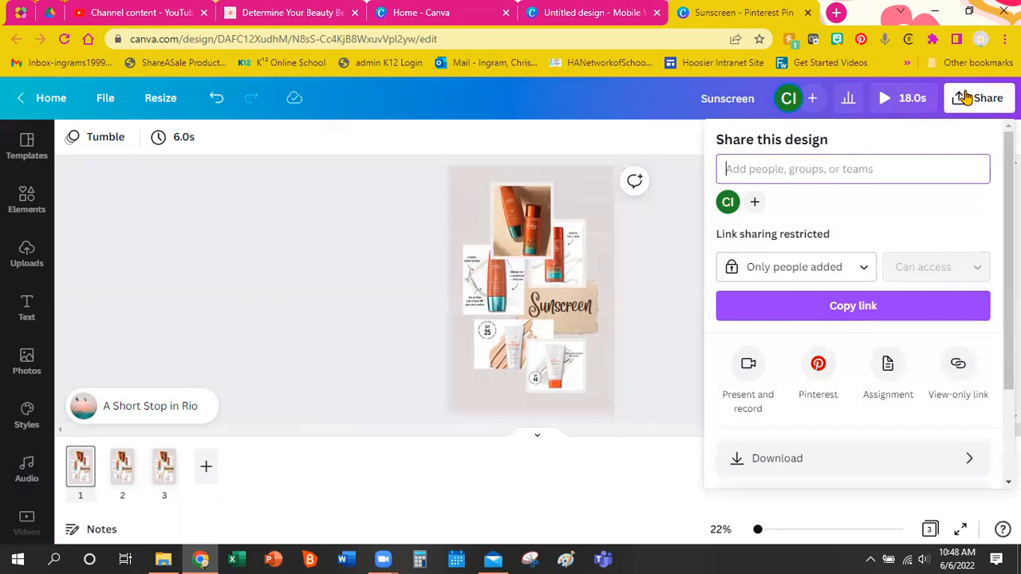
scroll(948, 192, "down", 3)
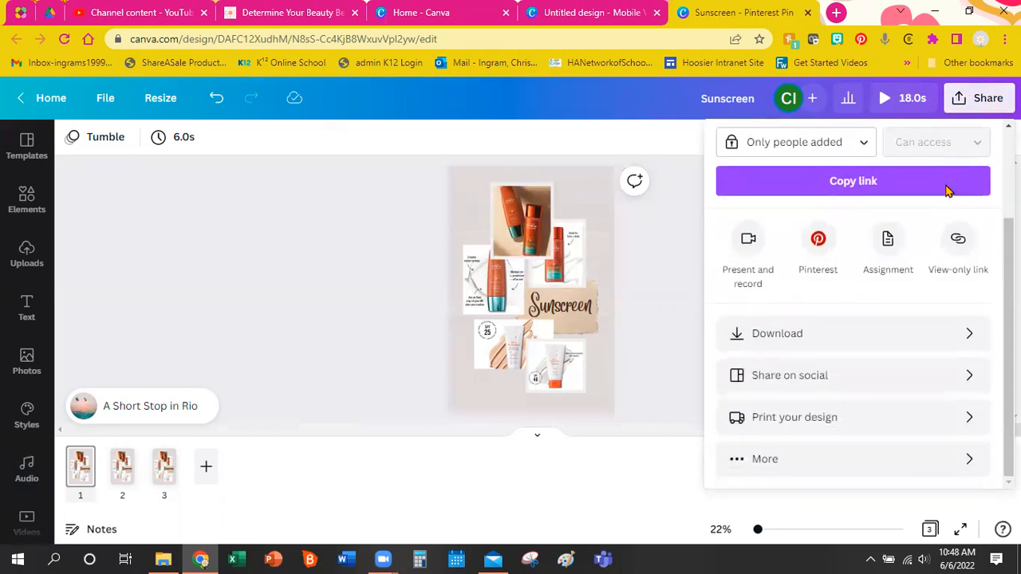
left_click(933, 387)
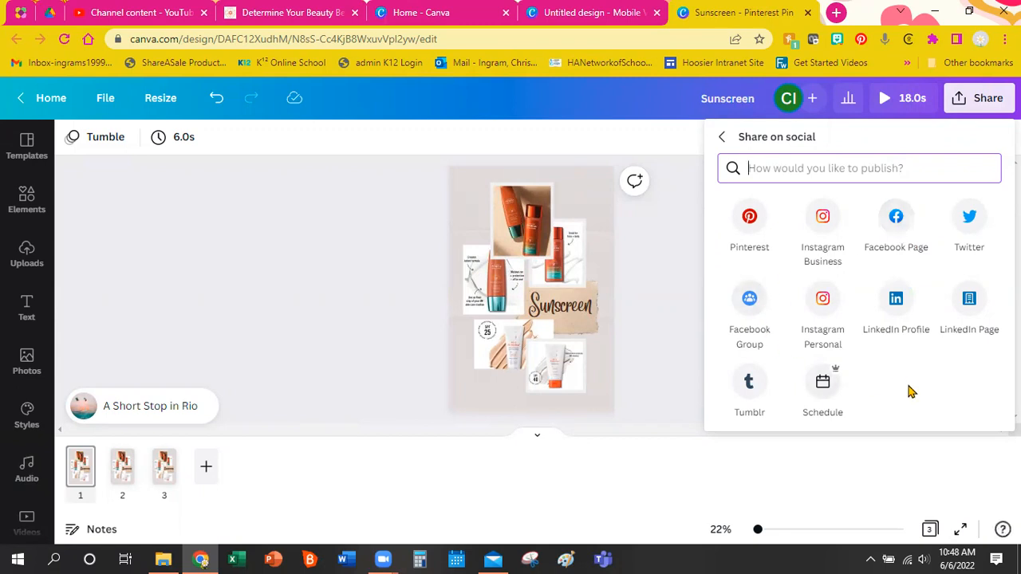
left_click(721, 137)
scroll(869, 233, "down", 2)
scroll(872, 233, "down", 1)
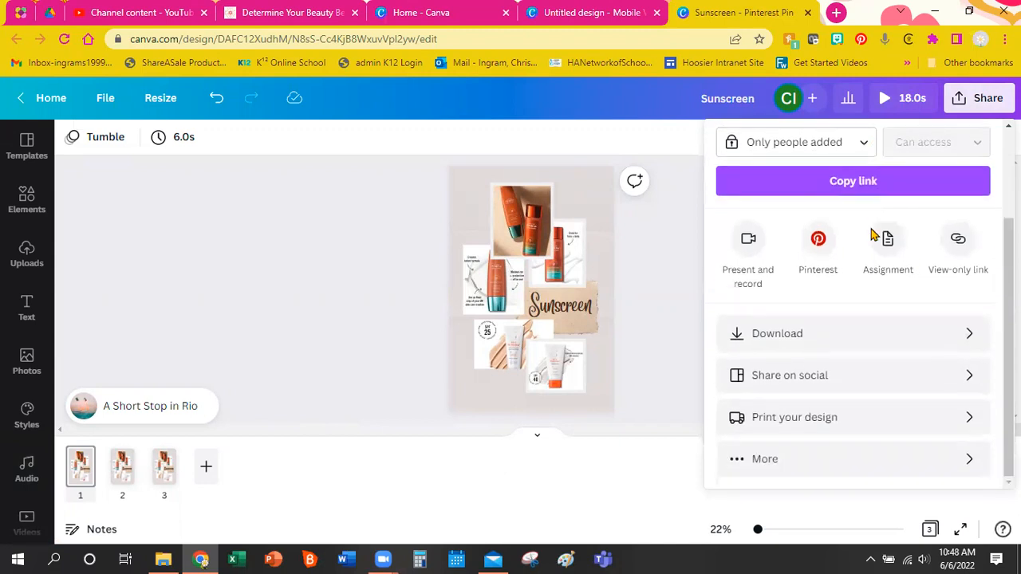
Download all 3 pages as an MP4 Video.
left_click(929, 344)
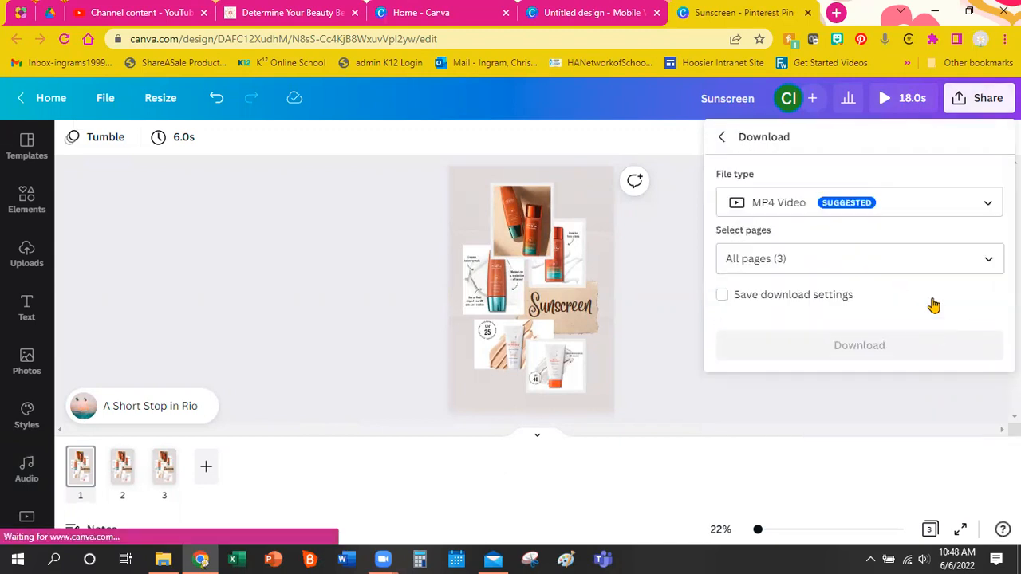
left_click(902, 208)
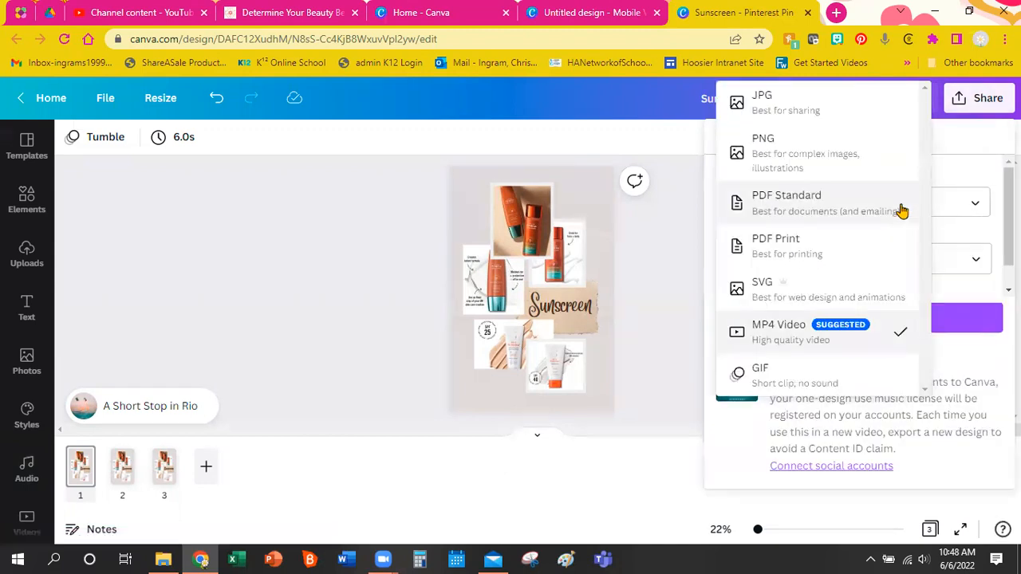
left_click(882, 335)
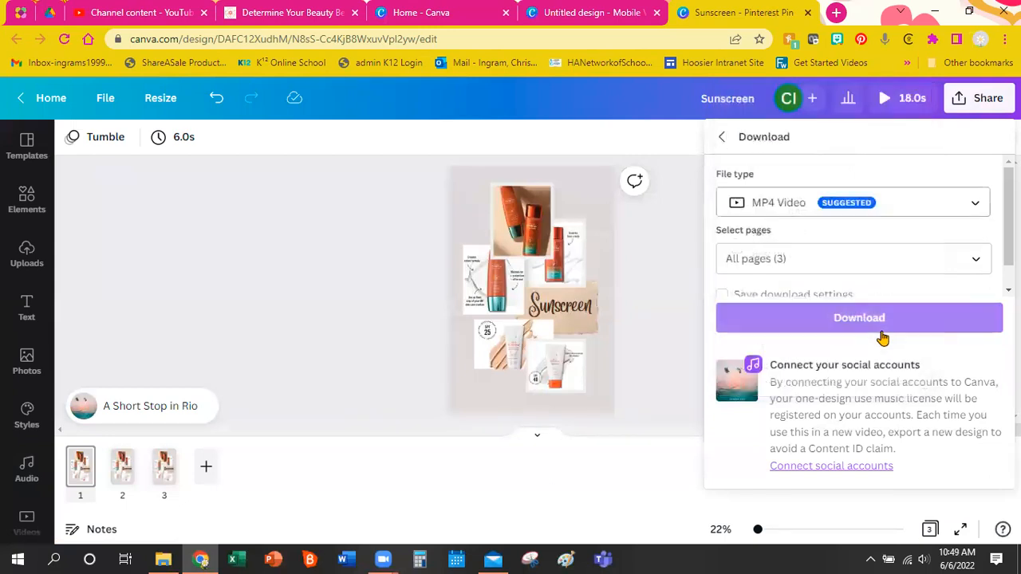
left_click(878, 253)
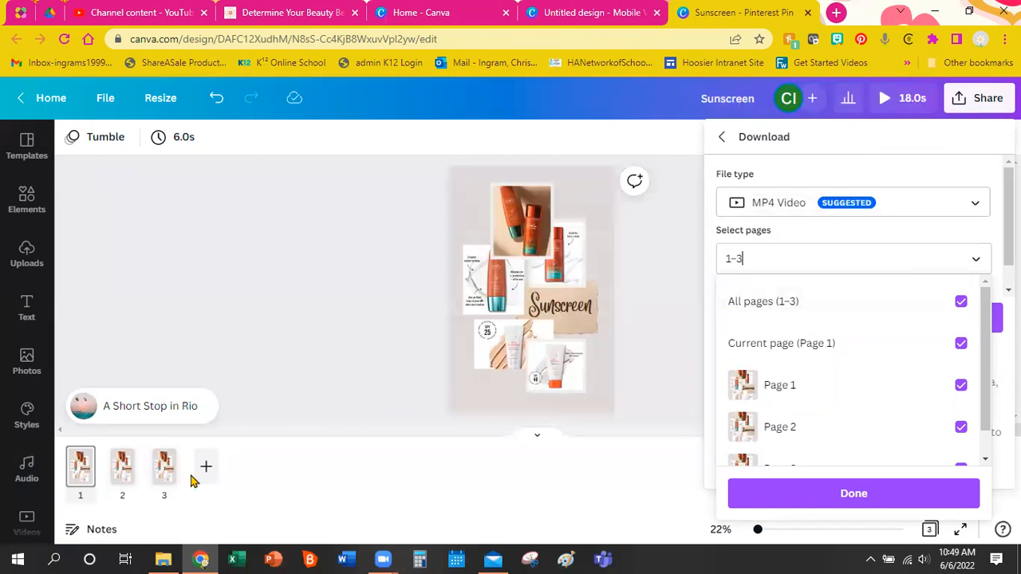
scroll(901, 333, "down", 1)
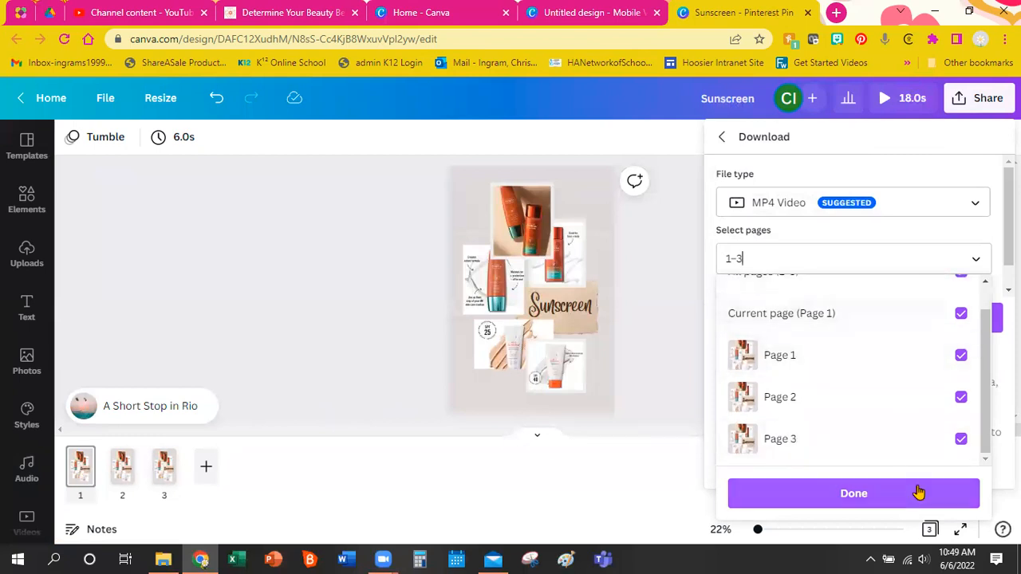
left_click(919, 492)
left_click(900, 325)
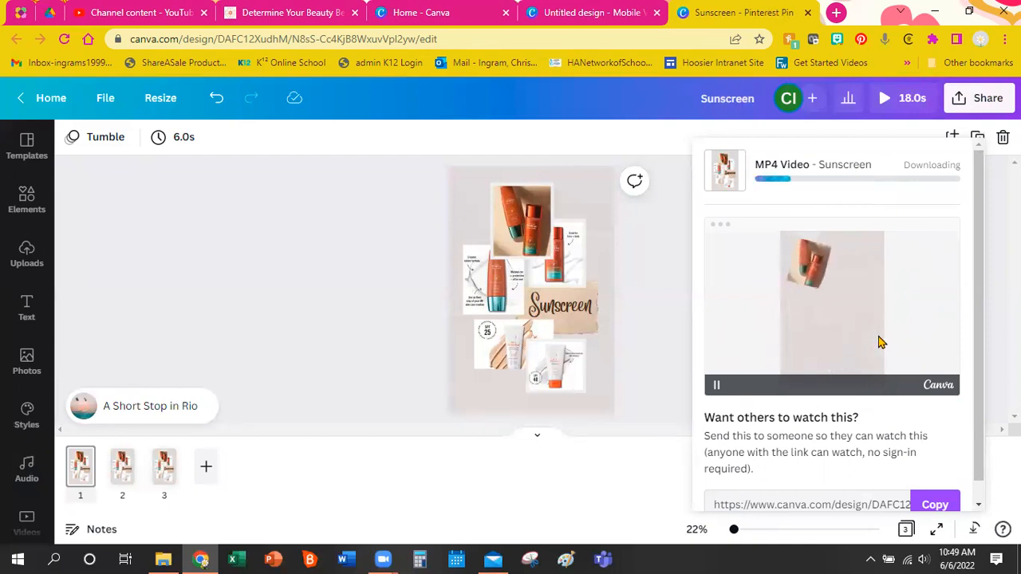
Wait for the MP4 render to finish until the Save As dialog appears.
scroll(880, 341, "down", 1)
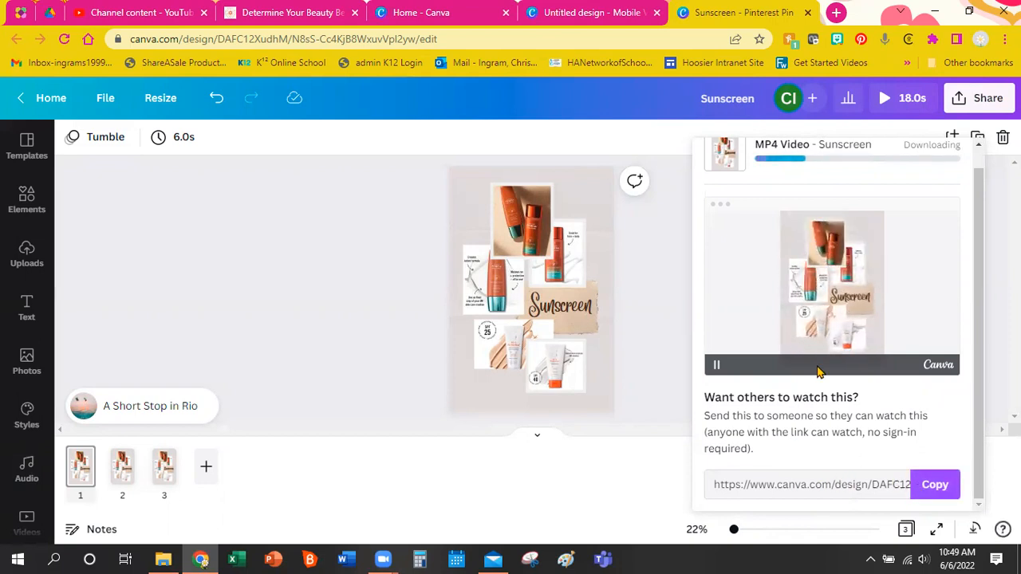
scroll(825, 299, "up", 1)
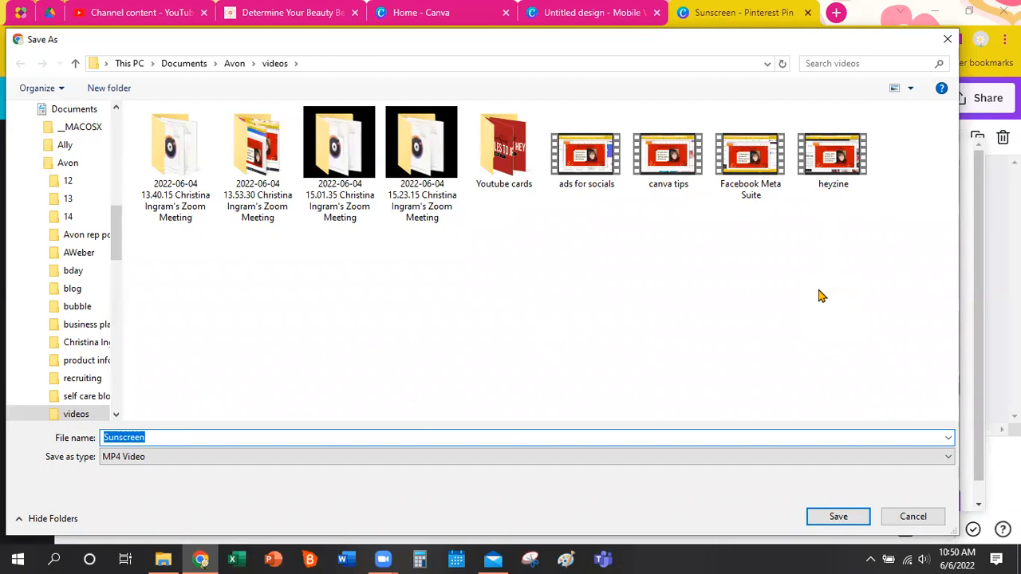
Save Sunscreen.mp4 into the Documents > Avon > 13 folder.
left_click(234, 64)
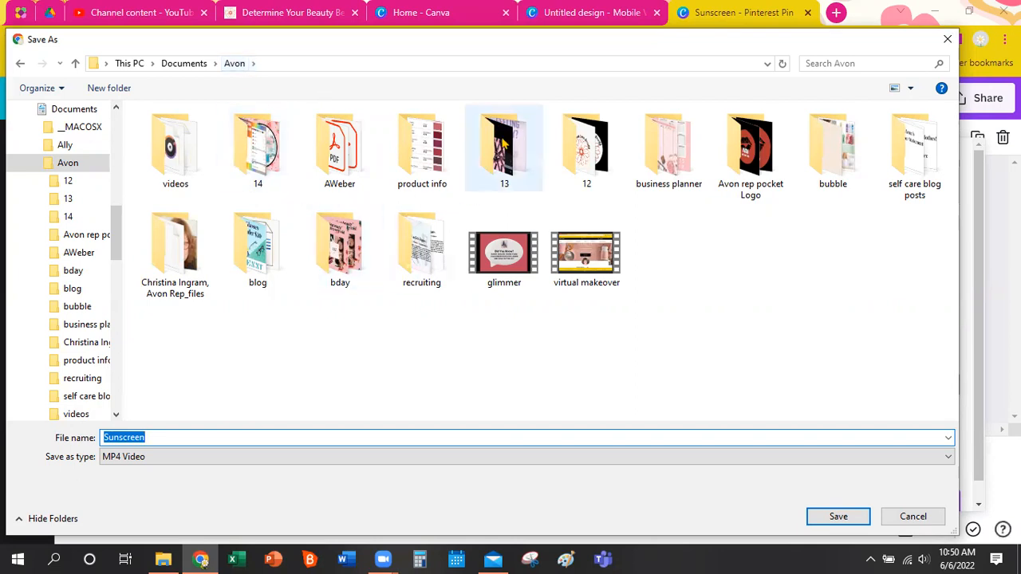
double_click(504, 142)
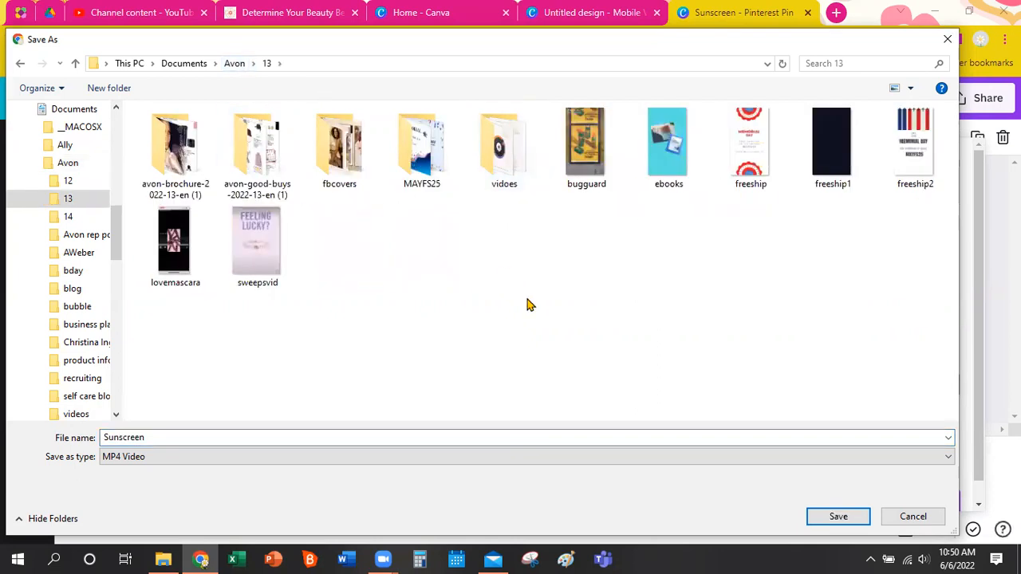
left_click(843, 519)
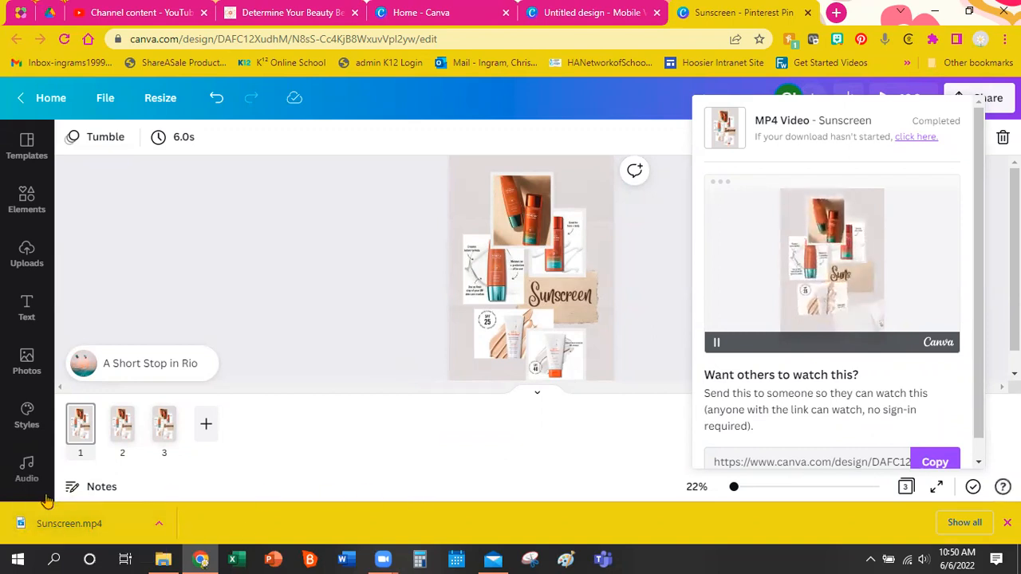
Play Sunscreen.mp4 in Movies & TV, close the player, and dismiss the download panel.
left_click(71, 523)
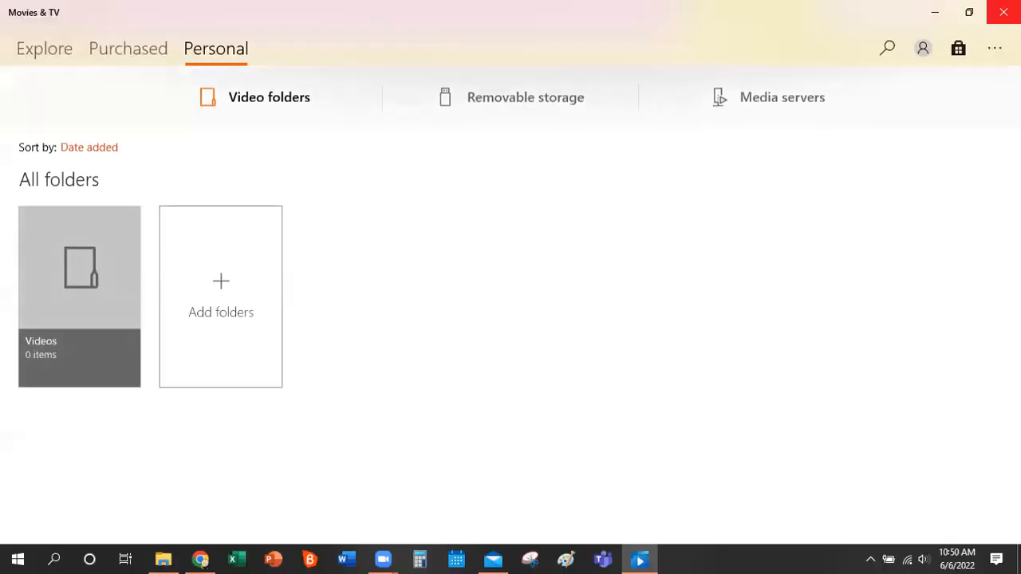
left_click(1003, 12)
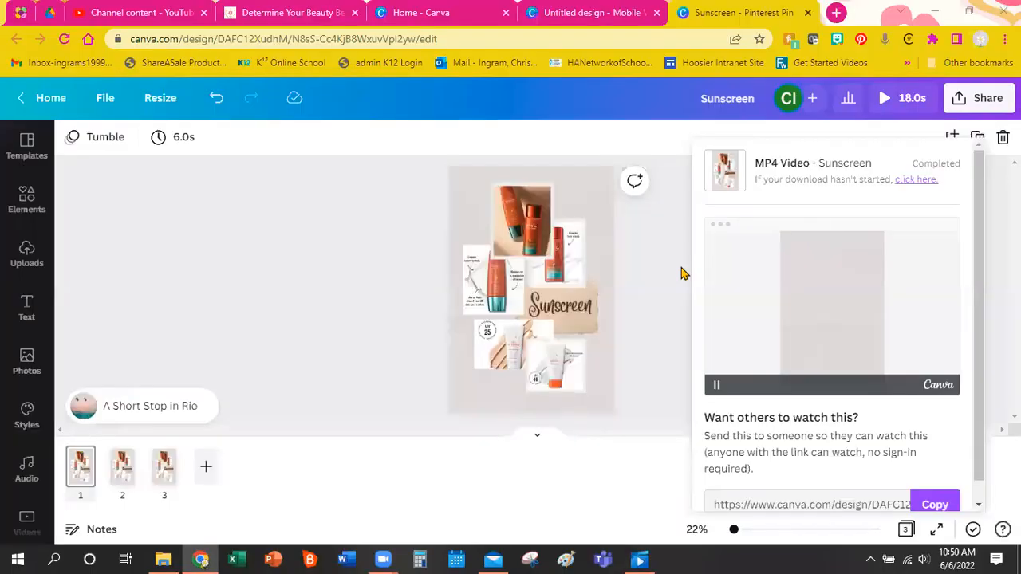
left_click(326, 281)
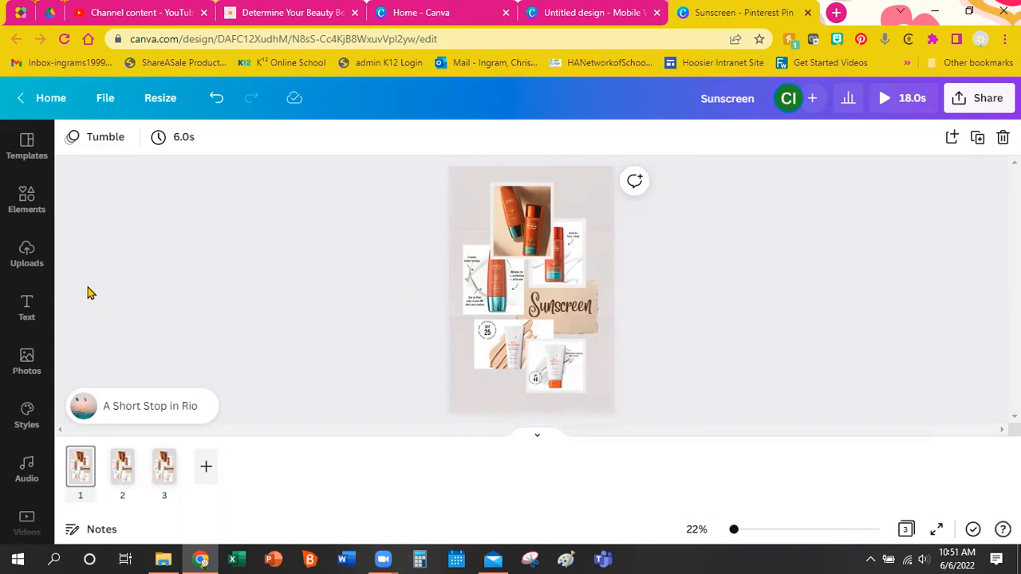
Replace page 1's Tumble animation with Simple in the Page Animations panel.
left_click(108, 136)
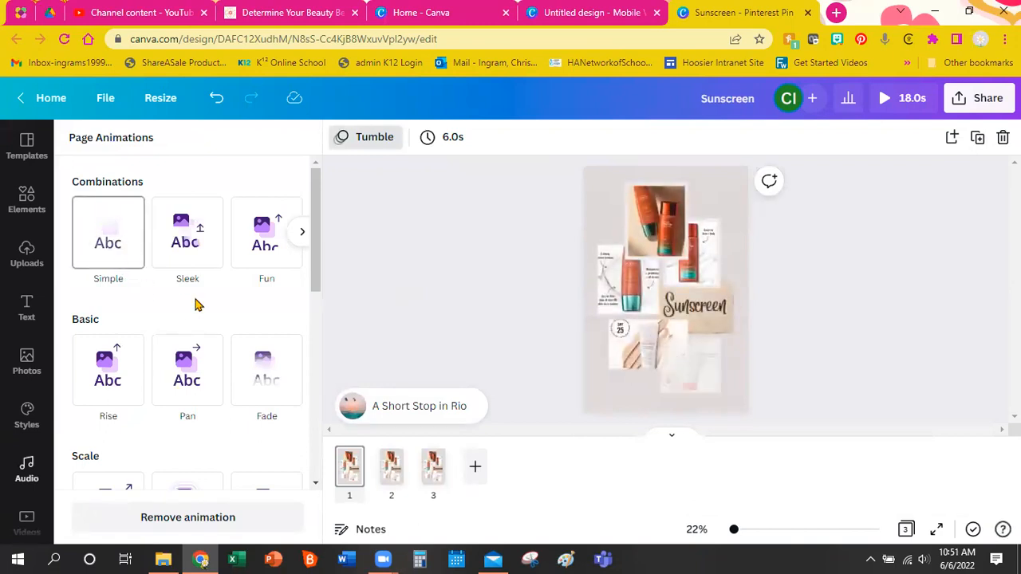
left_click(298, 236)
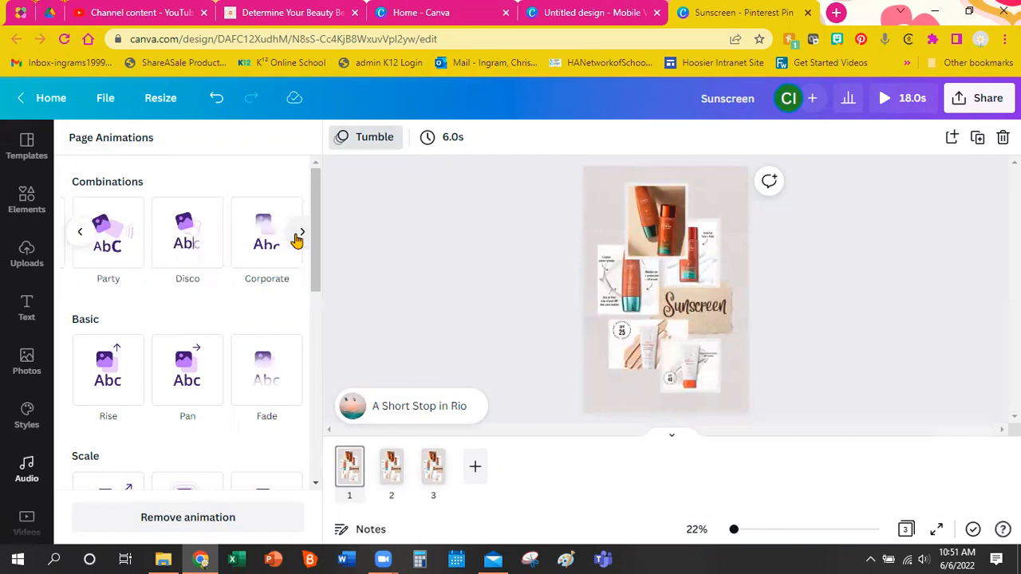
left_click(300, 236)
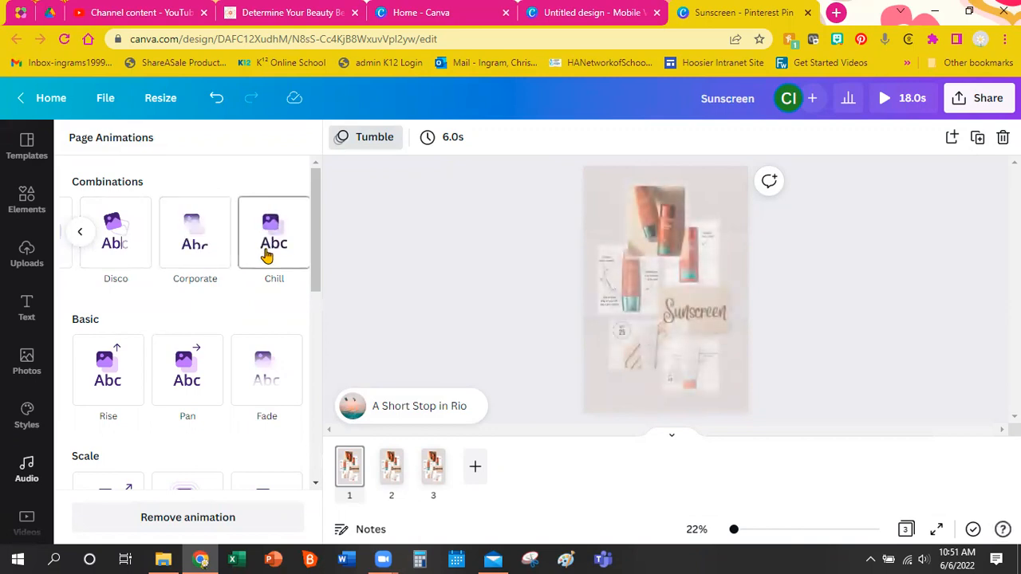
left_click(80, 232)
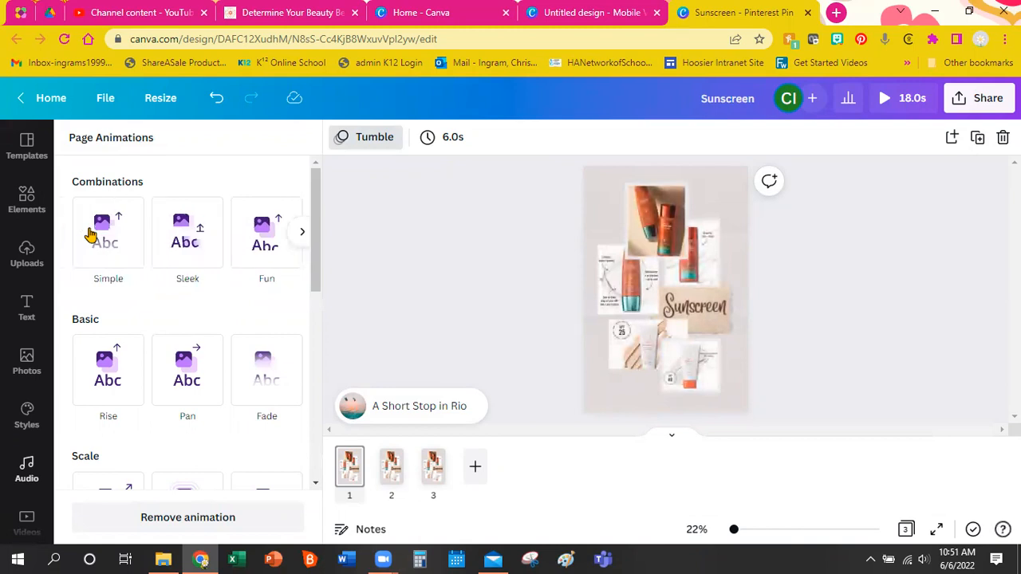
left_click(93, 232)
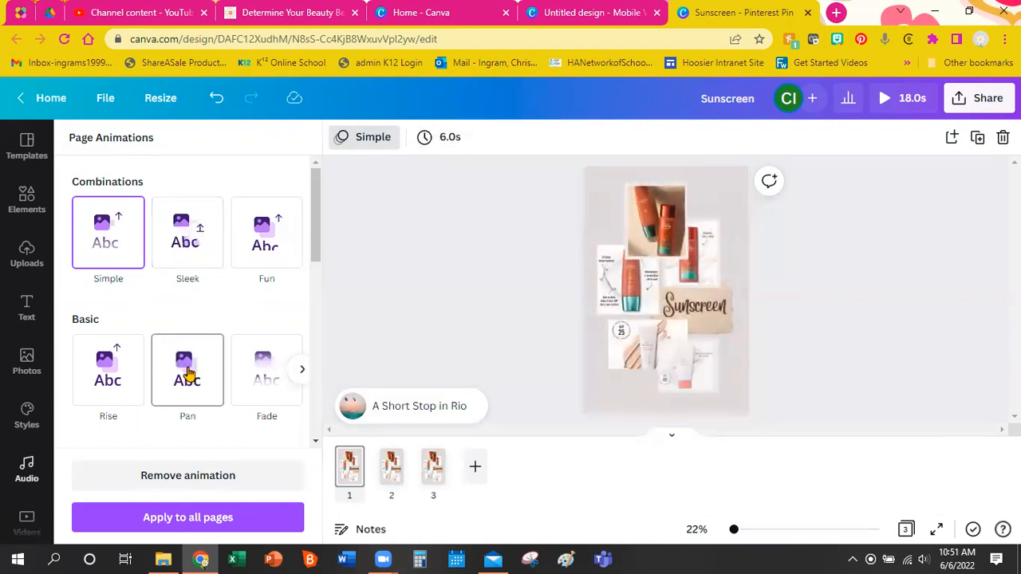
left_click(301, 369)
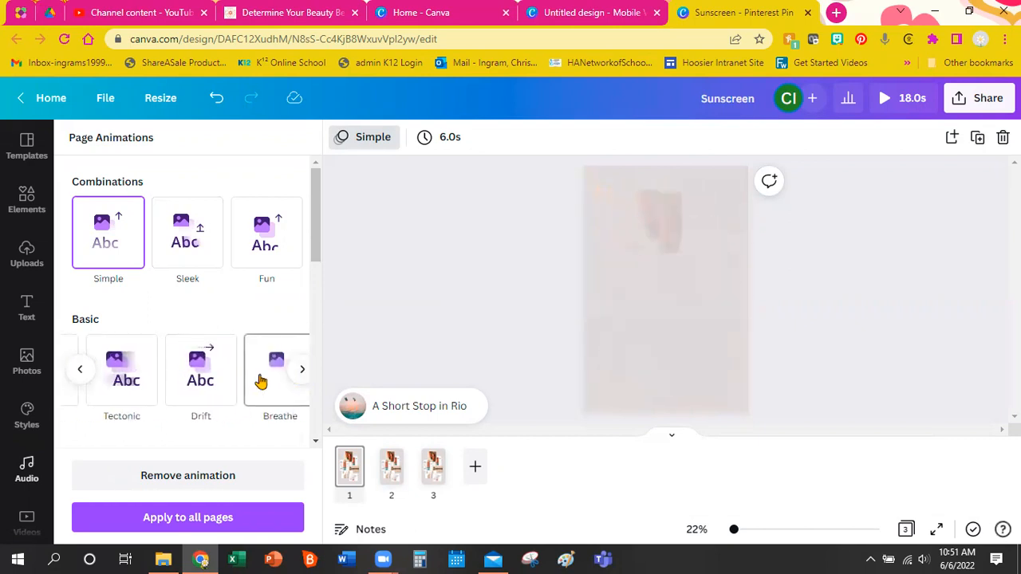
scroll(261, 381, "down", 3)
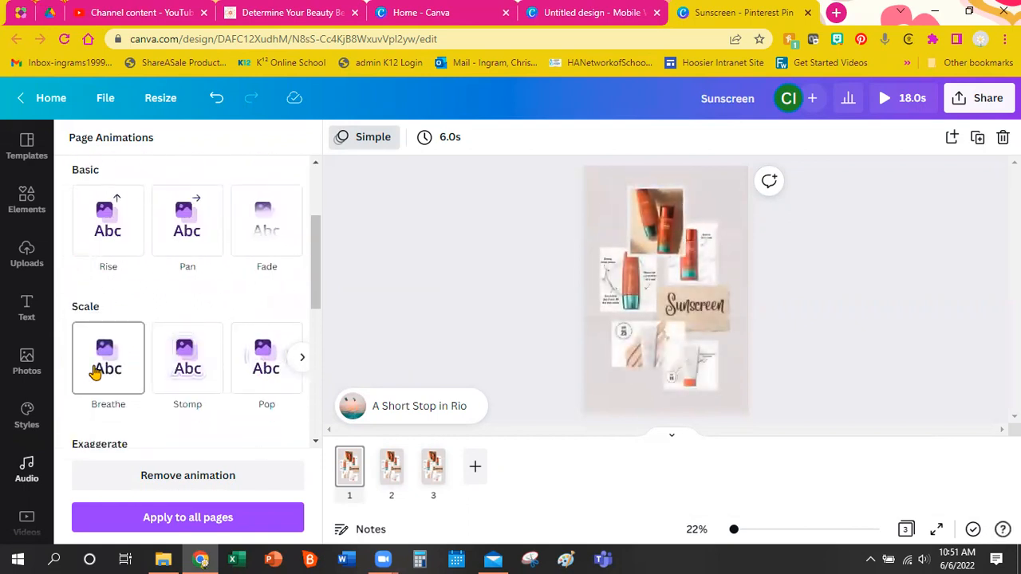
left_click(453, 231)
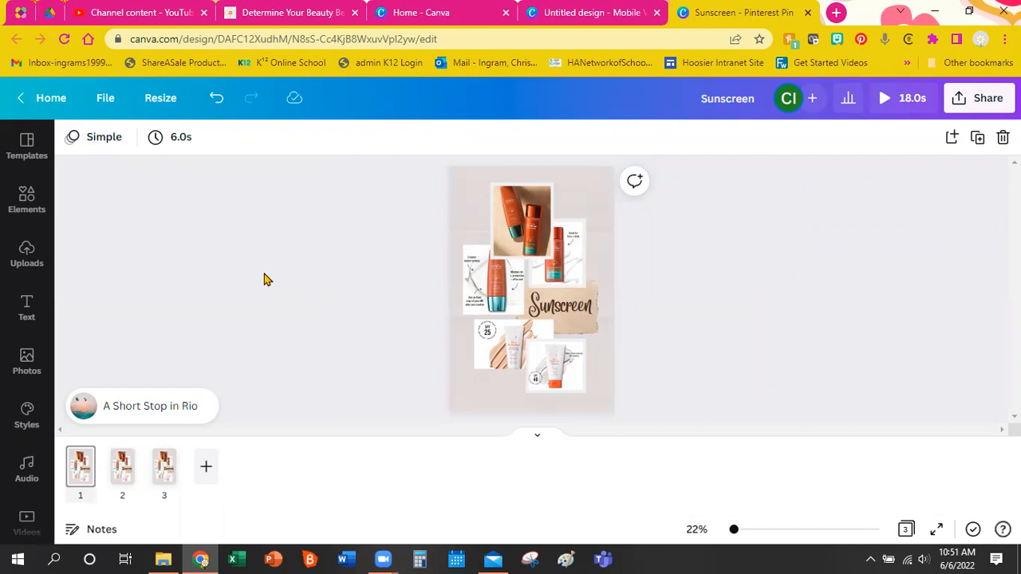
Stretch the bottom-left SPF 25 photo taller and recrop it to centre the tube.
left_click(502, 346)
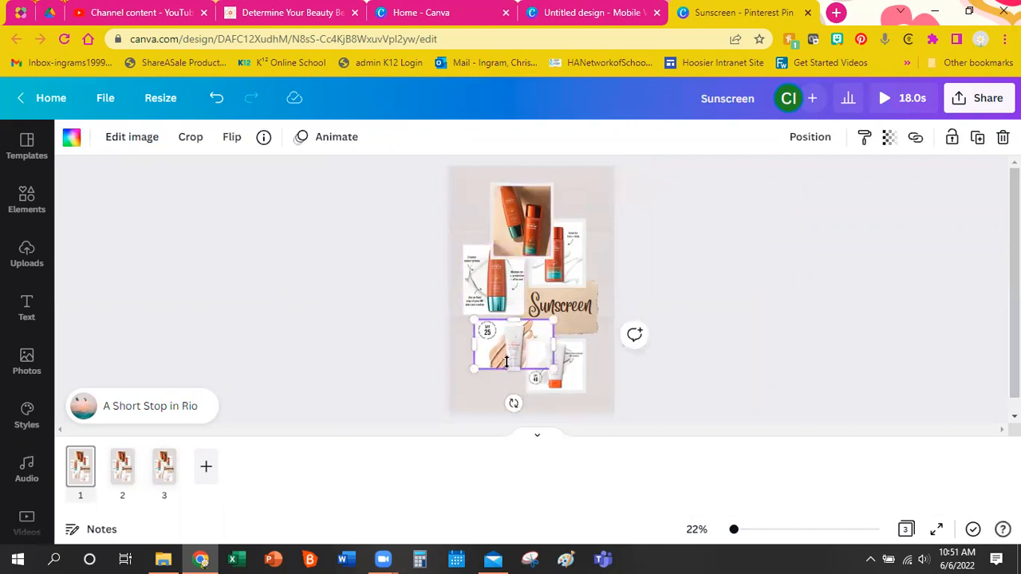
left_click_drag(514, 370, 512, 334)
double_click(514, 347)
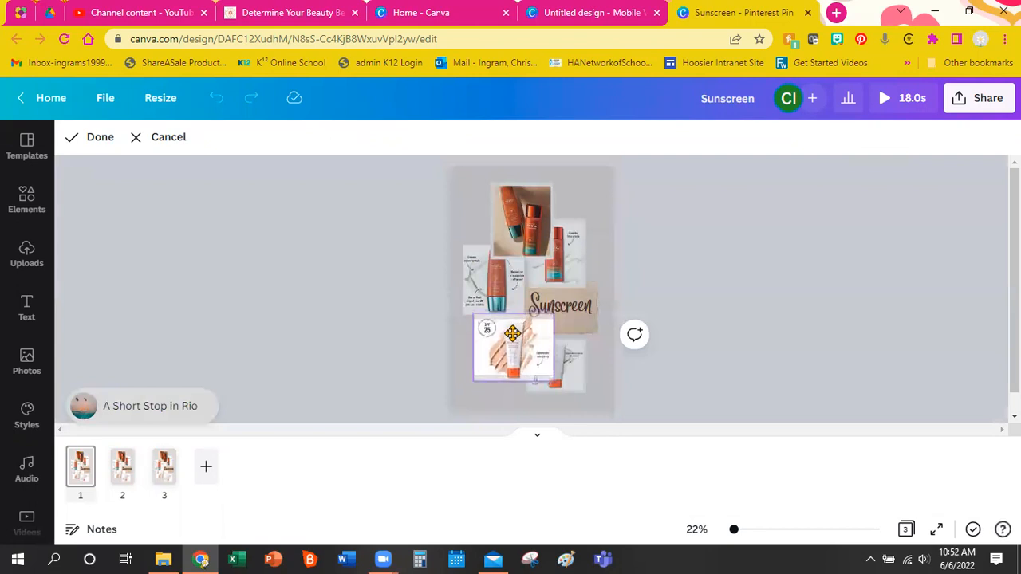
left_click(679, 277)
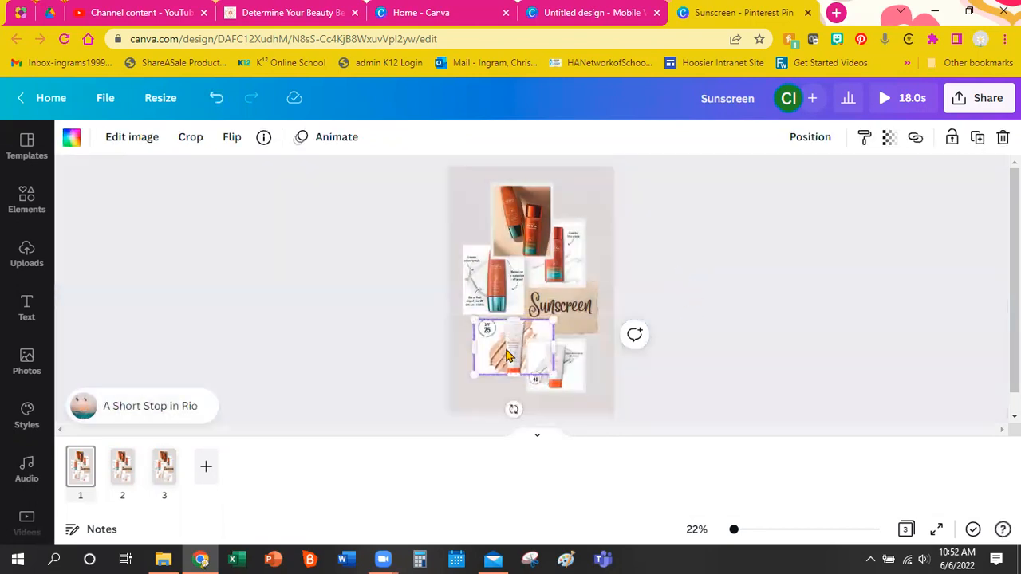
left_click(725, 316)
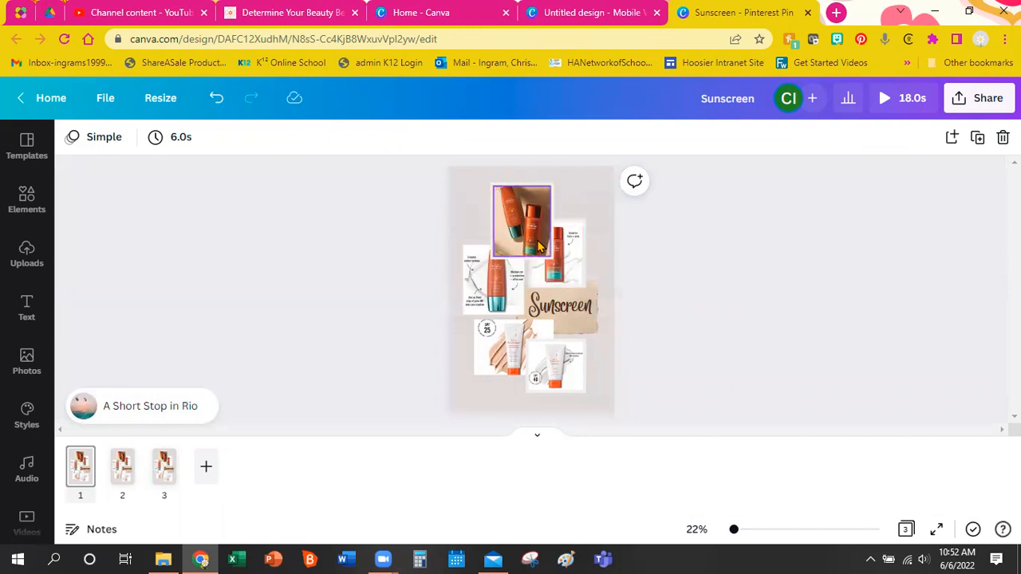
Layer the right-hand bottle photo in front of the overlapping top bottle photo on page 1.
left_click(576, 269)
right_click(573, 267)
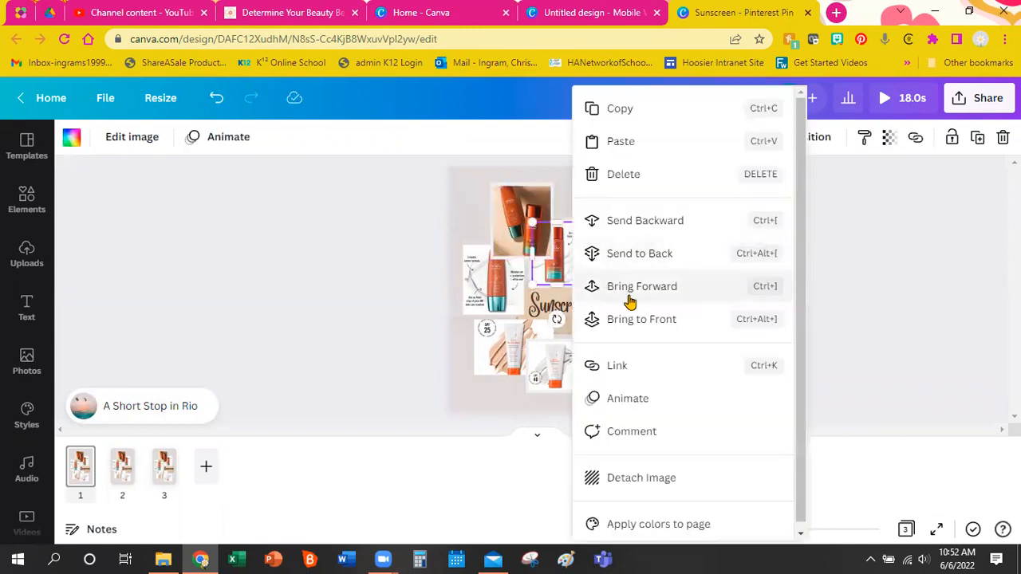
left_click(636, 320)
left_click(712, 332)
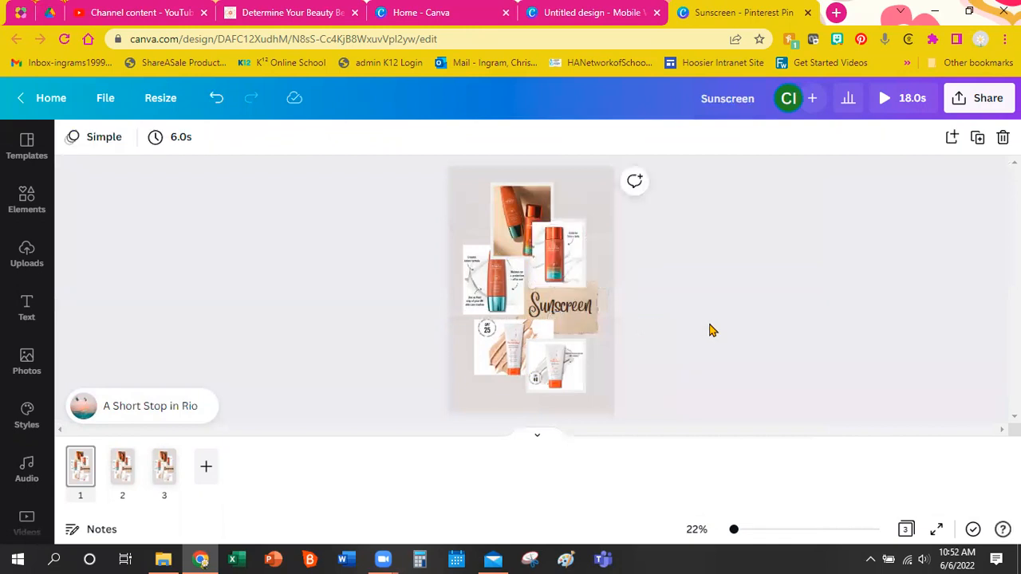